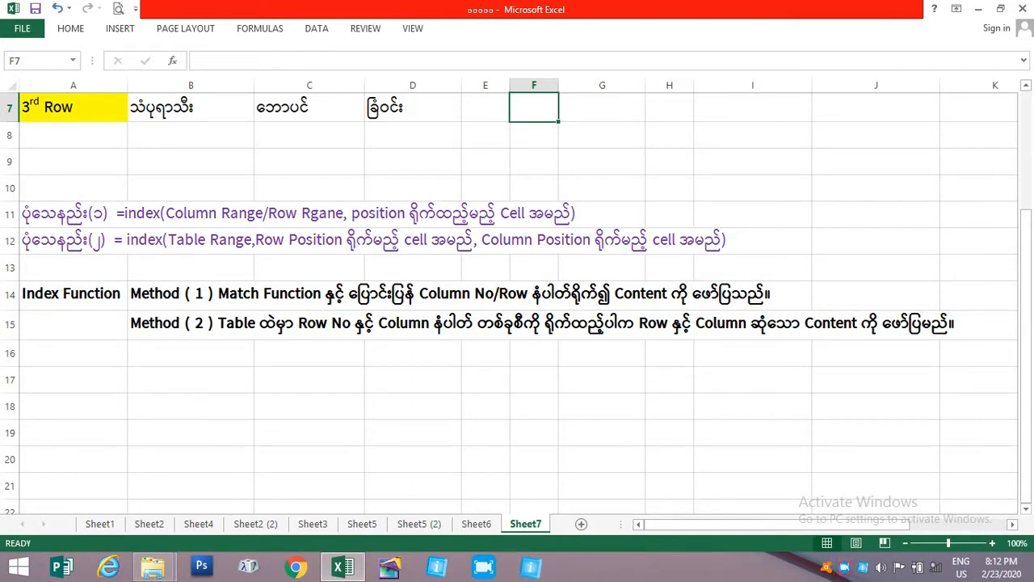
pyautogui.scroll(2, 517, 303)
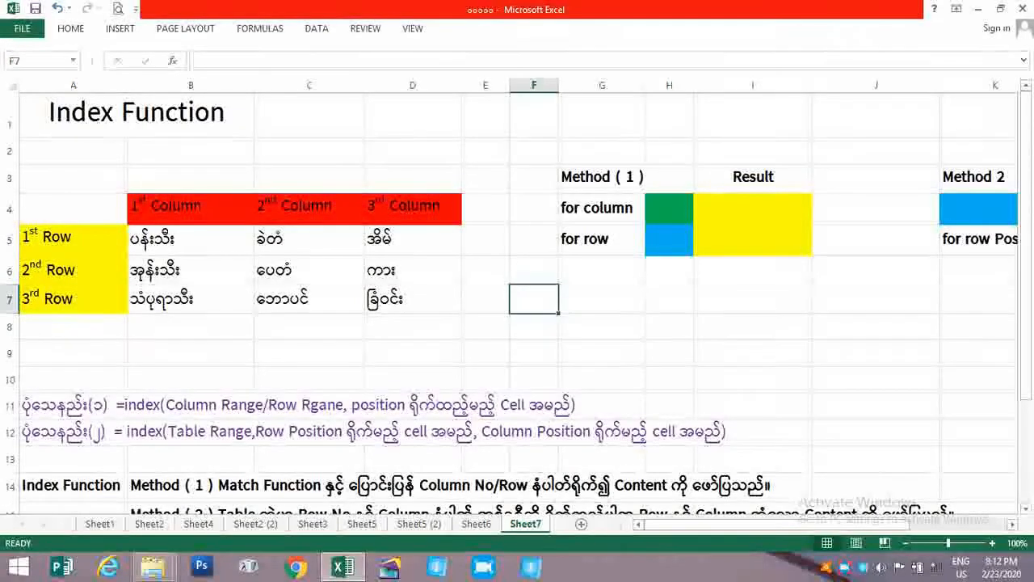
pyautogui.click(301, 272)
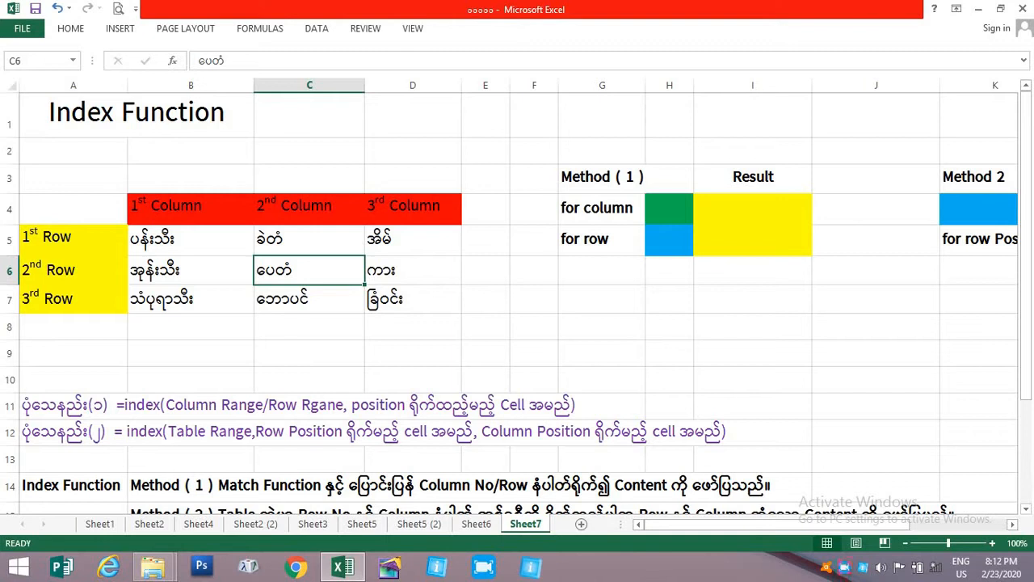
pyautogui.scroll(-1, 517, 299)
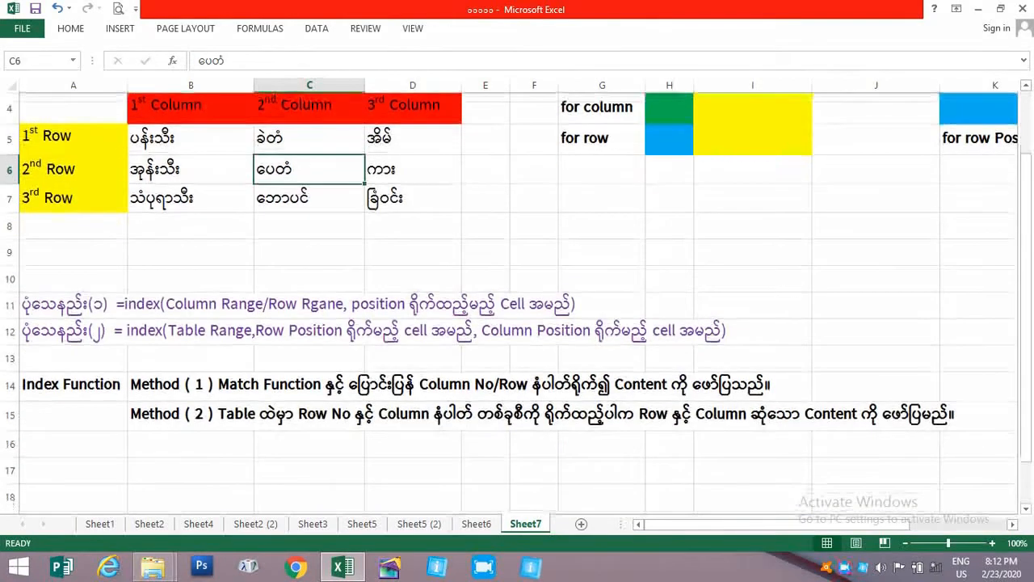
pyautogui.scroll(1, 517, 299)
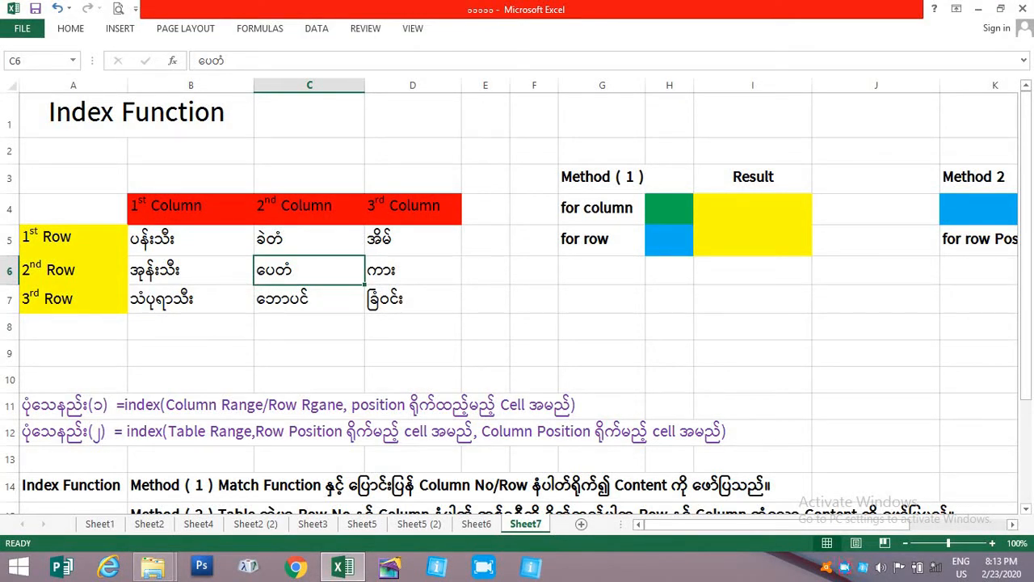
# Enter the formula =INDEX(B5:B7,H4) in I4 as the Method (1) result for the column lookup
pyautogui.moveTo(711, 523); pyautogui.dragTo(759, 524)
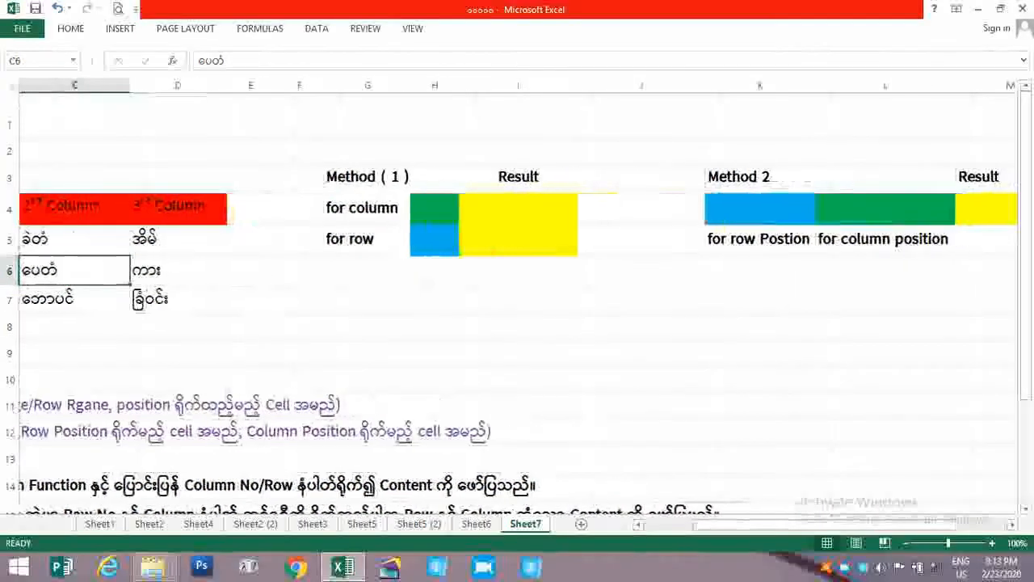
pyautogui.click(434, 210)
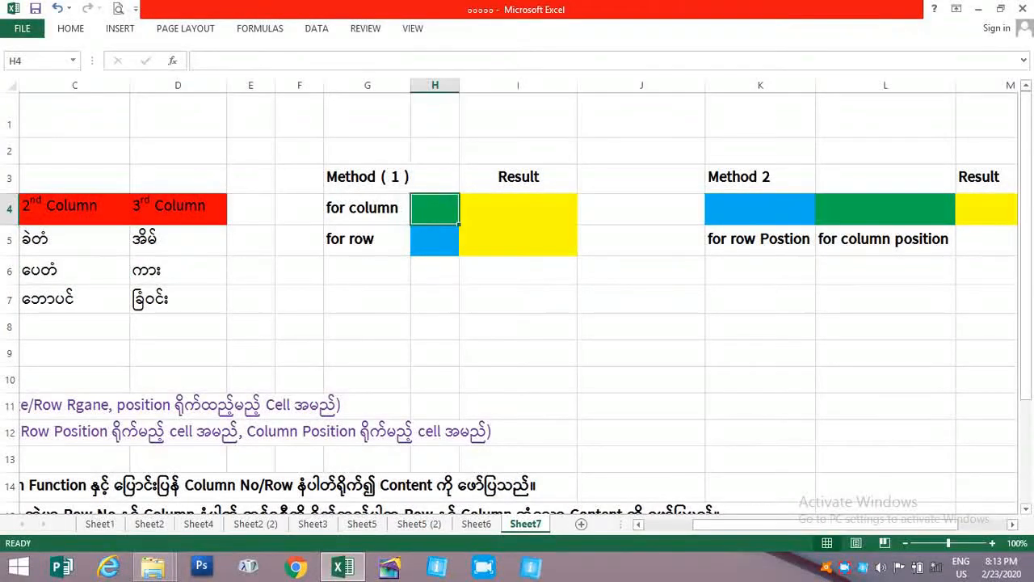
pyautogui.click(524, 209)
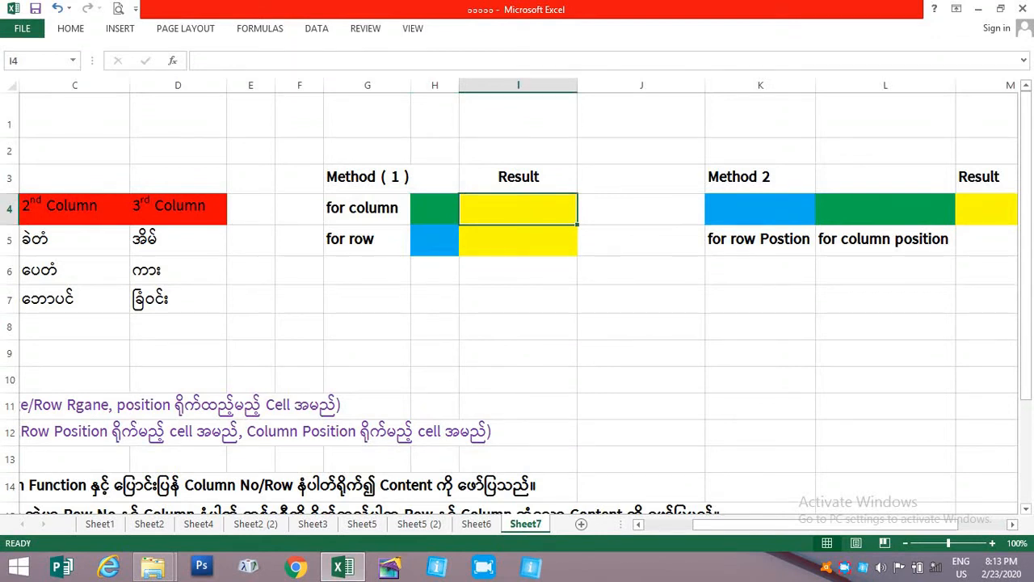
pyautogui.write('=')
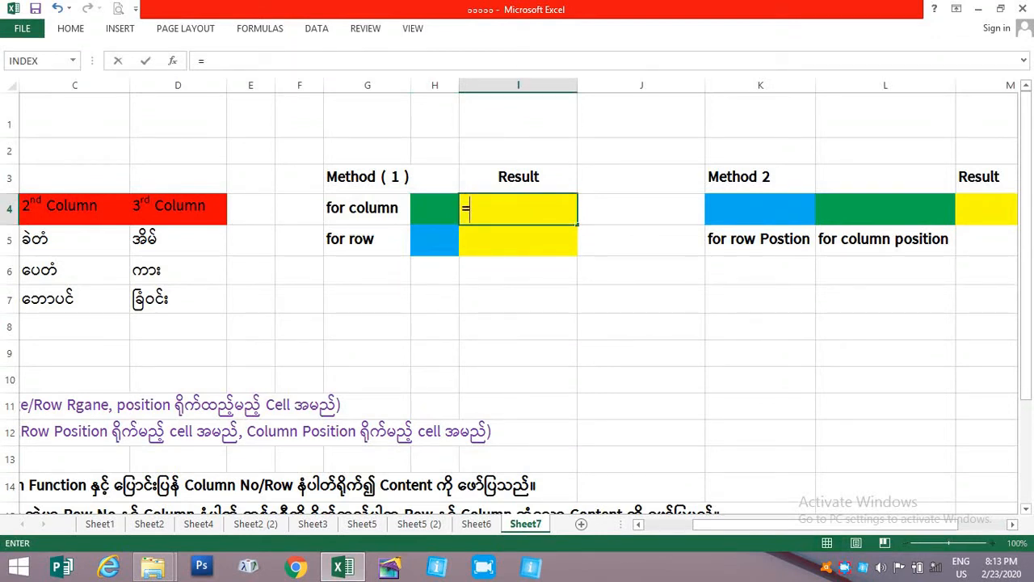
pyautogui.write('index')
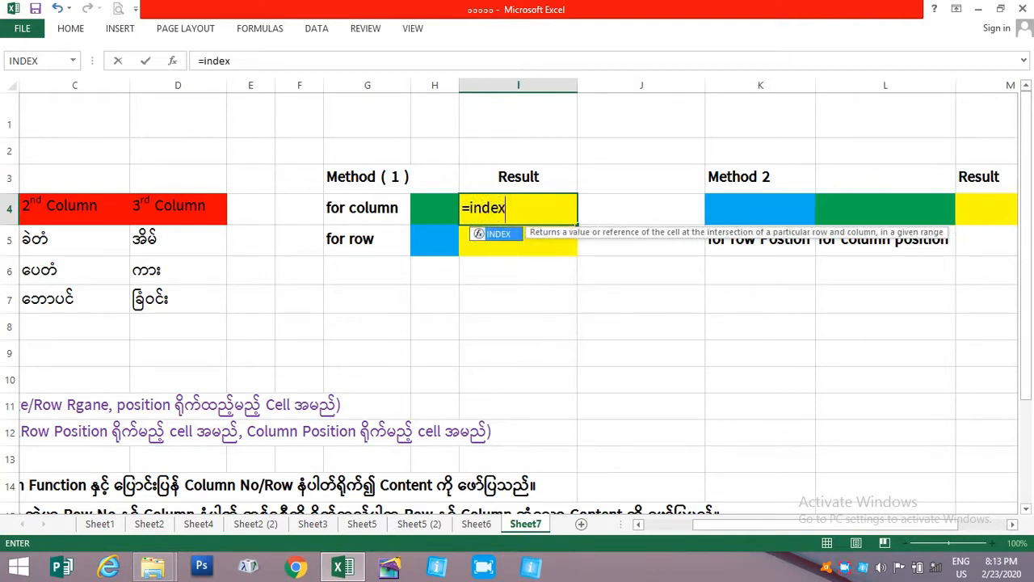
pyautogui.write('(')
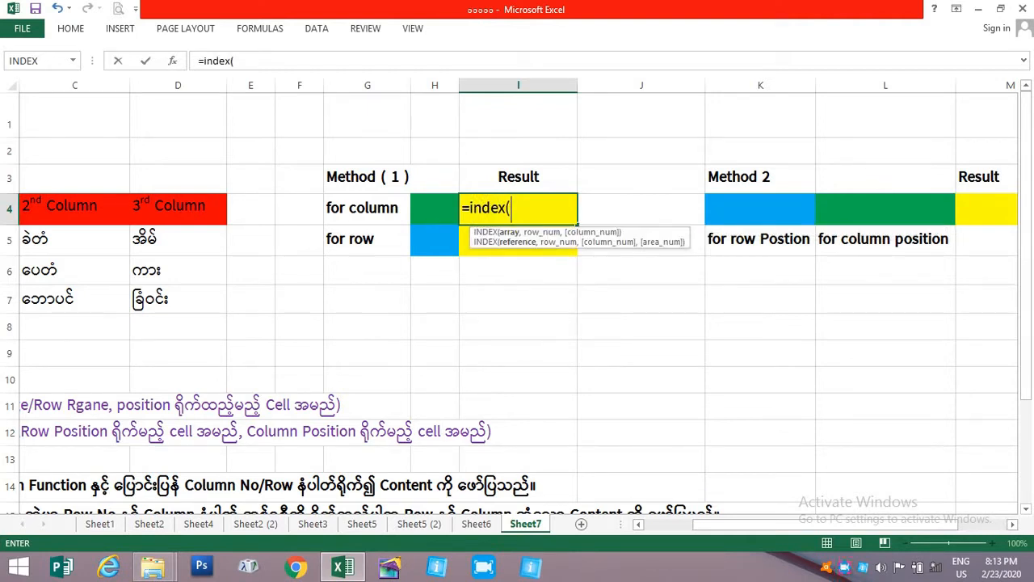
pyautogui.moveTo(780, 525); pyautogui.dragTo(732, 524)
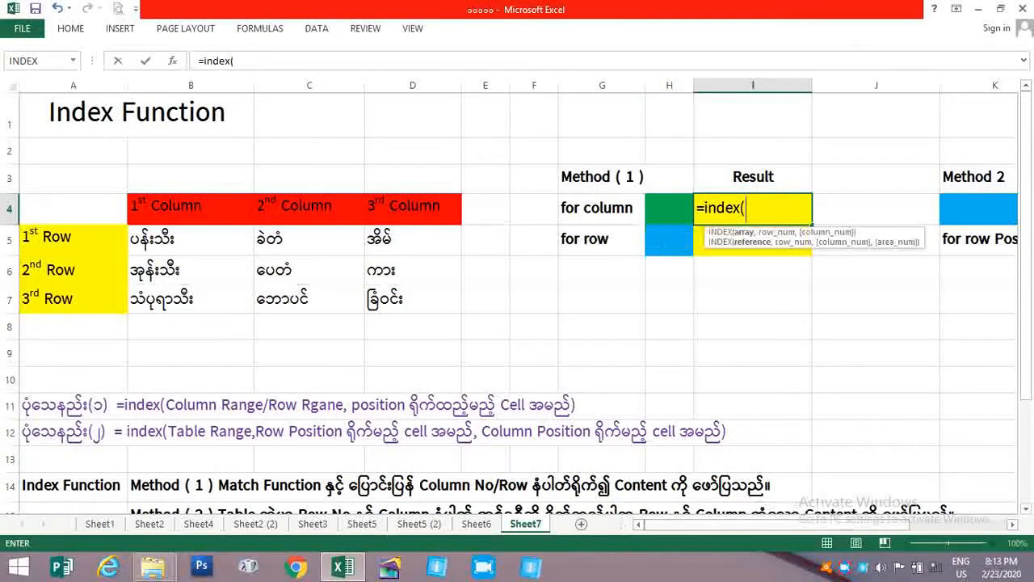
pyautogui.moveTo(179, 238); pyautogui.dragTo(185, 298)
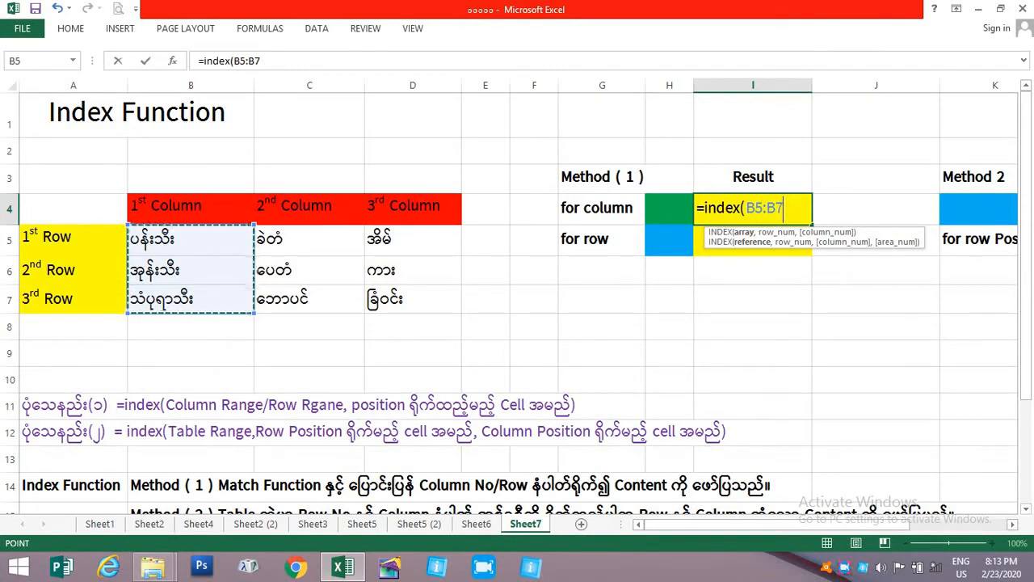
pyautogui.write(',')
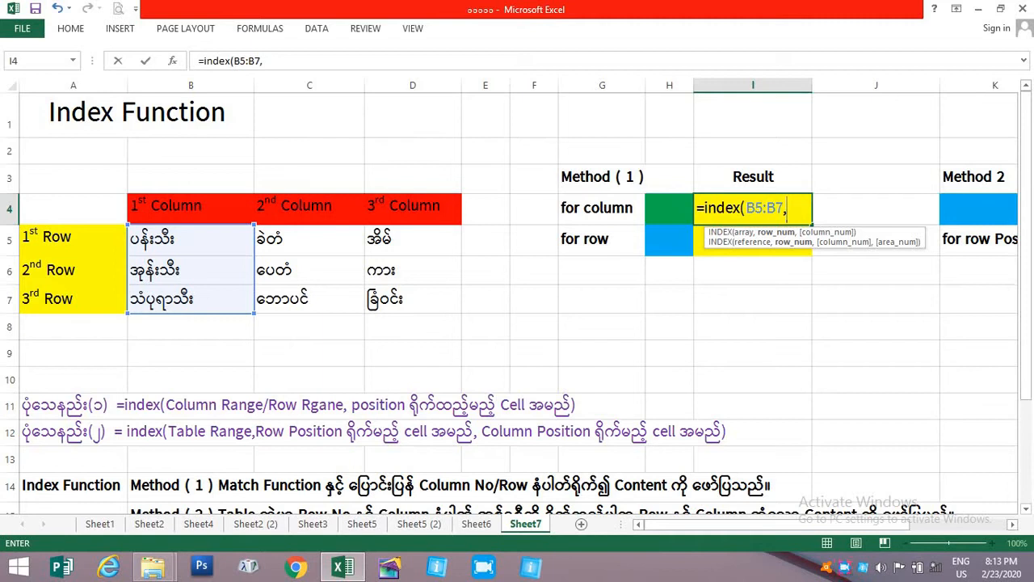
pyautogui.click(669, 209)
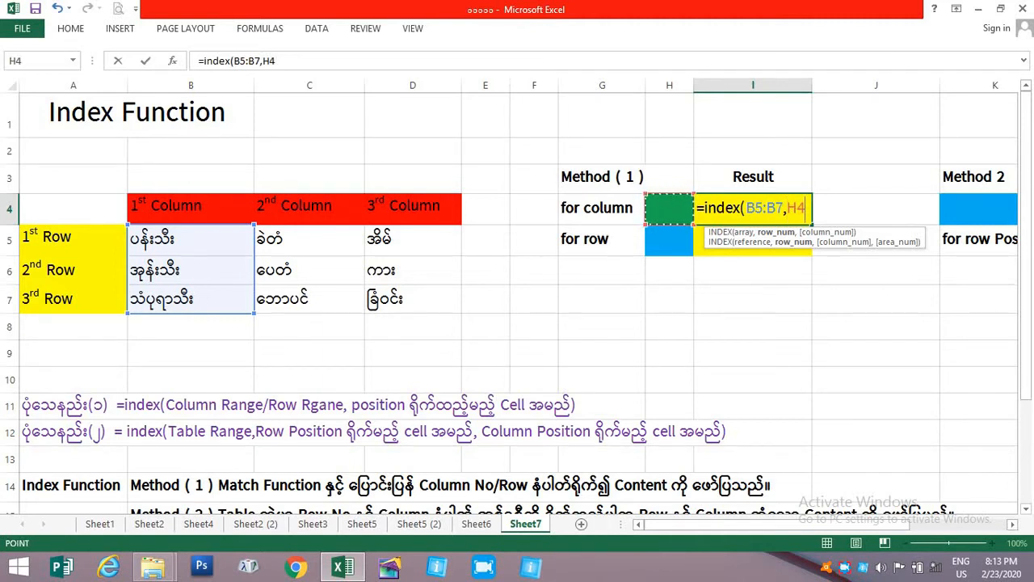
pyautogui.write(')')
pyautogui.press('Return')
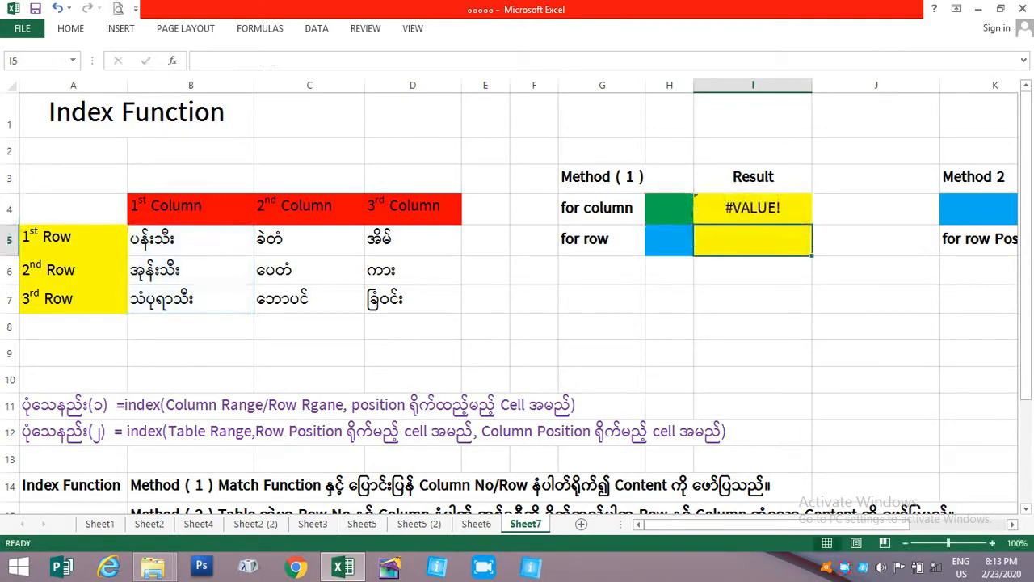
# Enter position 1 in H4 and compare the column result in I4 with table cell B5
pyautogui.click(679, 207)
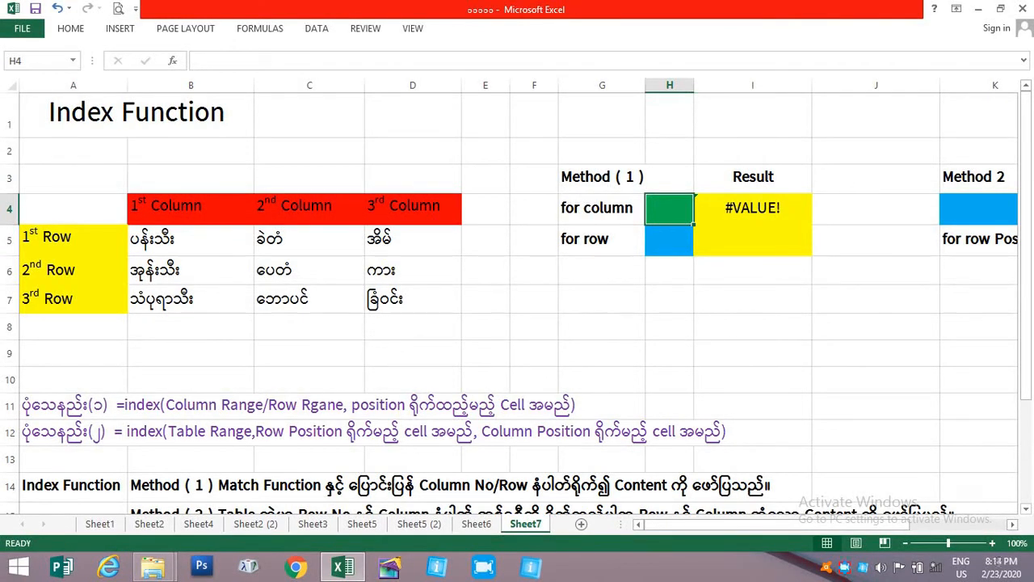
pyautogui.write('1')
pyautogui.press('Return')
pyautogui.click(733, 210)
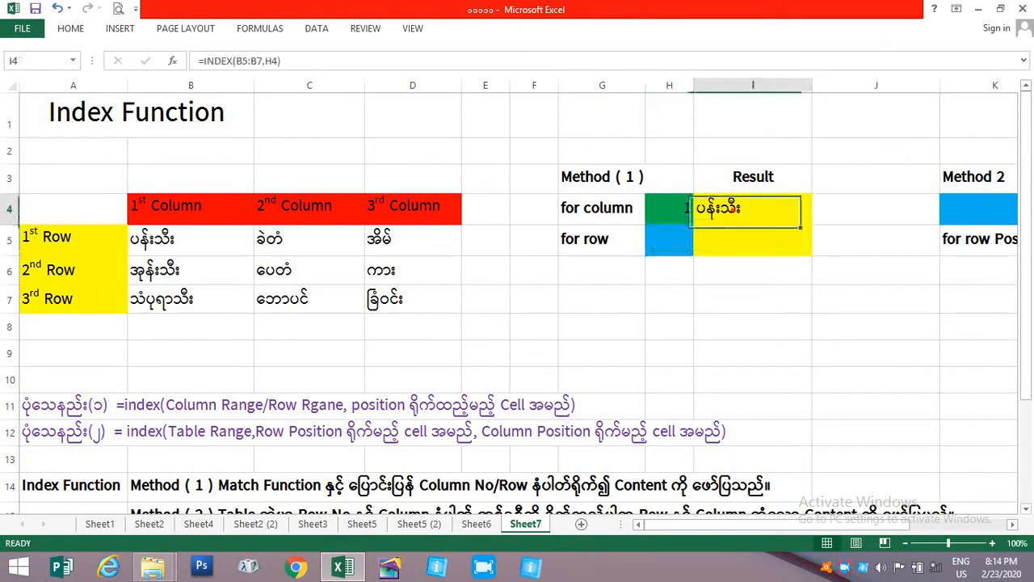
pyautogui.click(177, 244)
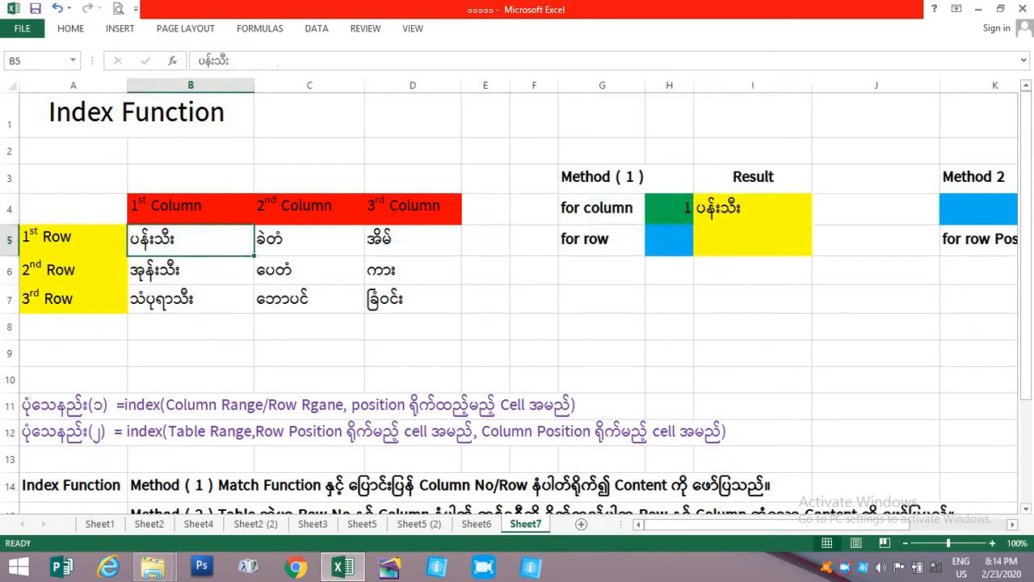
# Set the column lookup position in H4 to 3 and compare the result in I4 with table cell B7
pyautogui.click(670, 210)
pyautogui.write('3')
pyautogui.press('Return')
pyautogui.click(733, 213)
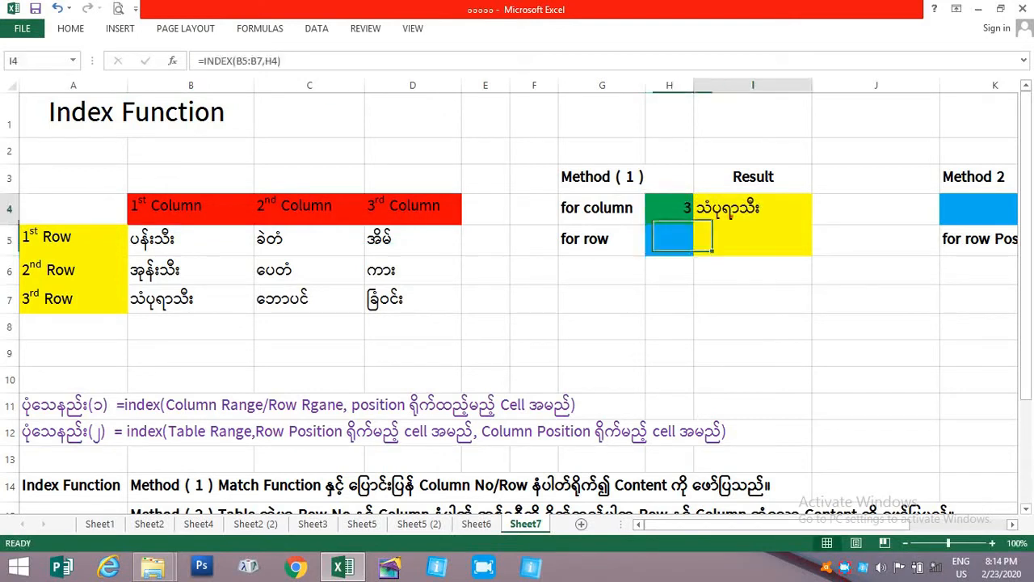
pyautogui.click(176, 300)
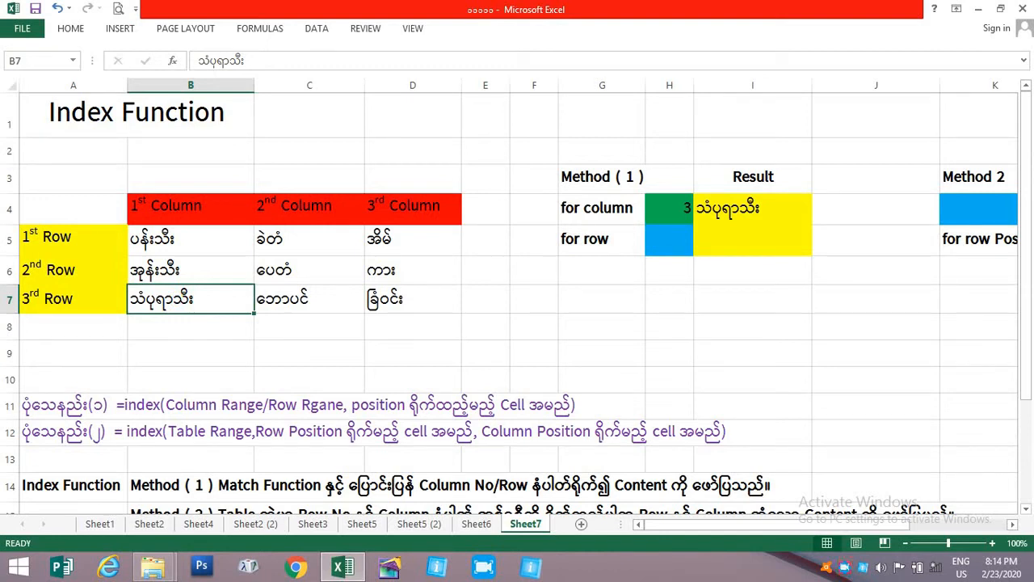
# Enter the formula =INDEX(B5:D5,H5) in I5 as the Method (1) result for the row lookup
pyautogui.click(669, 209)
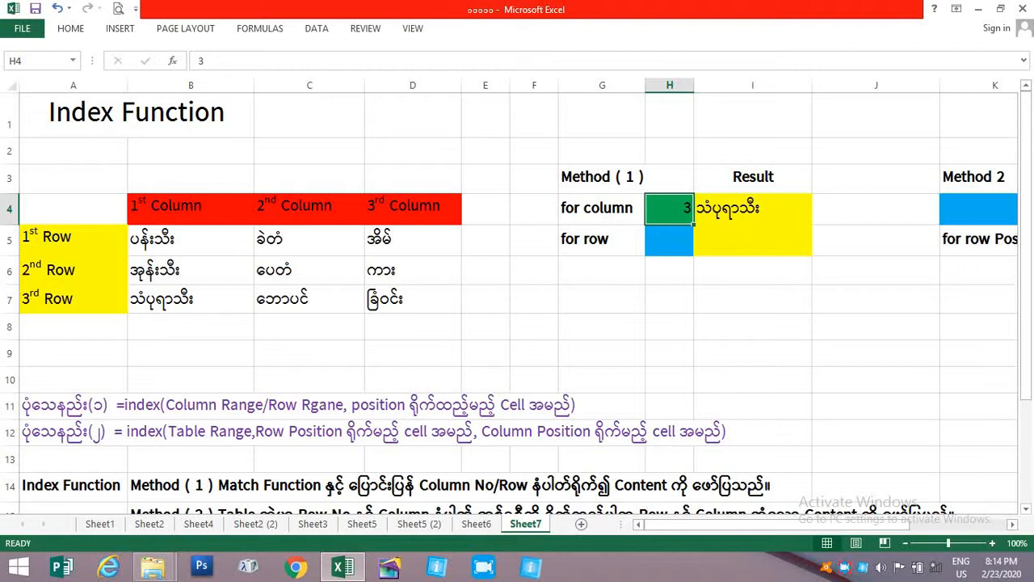
pyautogui.click(679, 242)
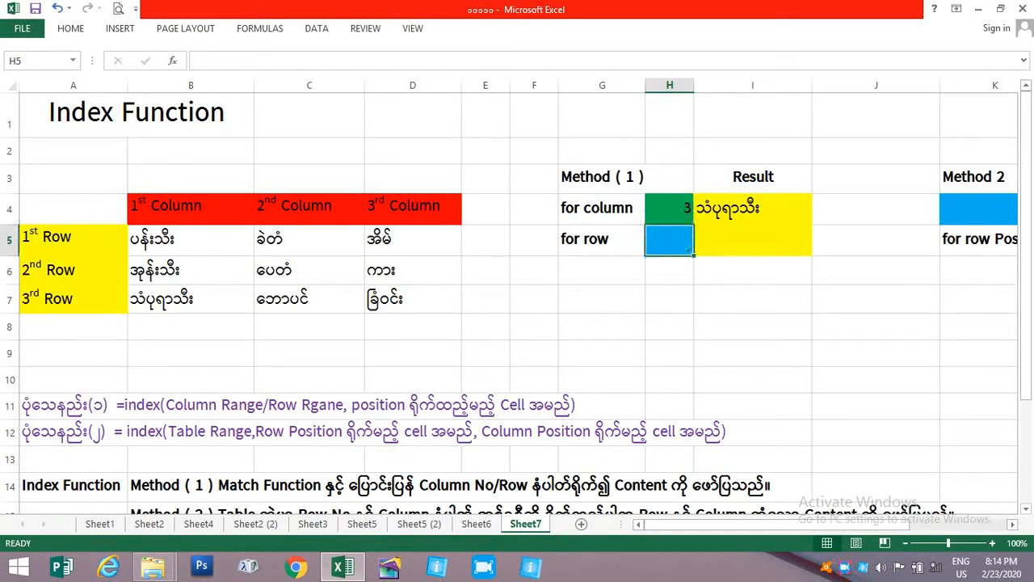
pyautogui.click(750, 244)
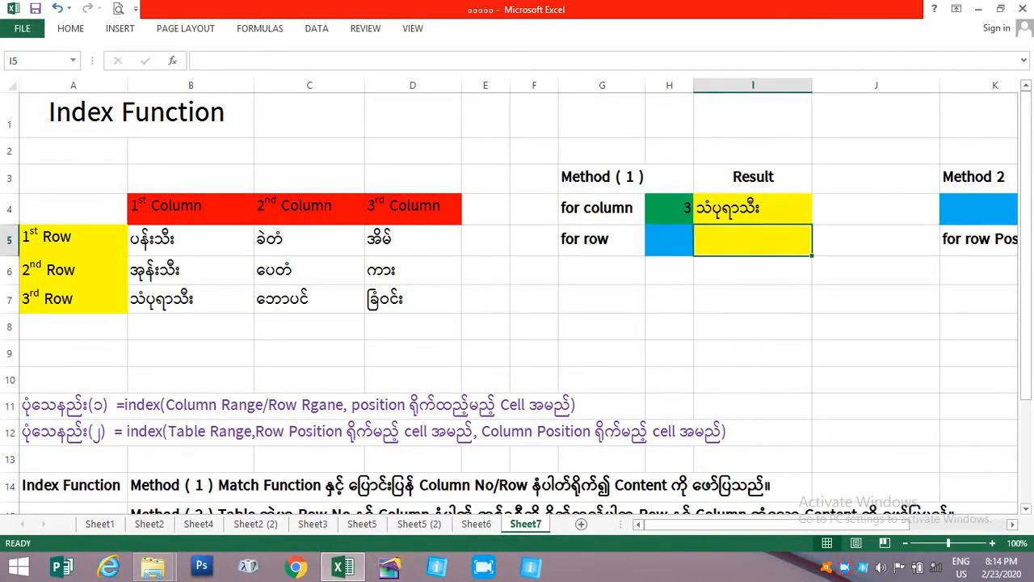
pyautogui.write('=')
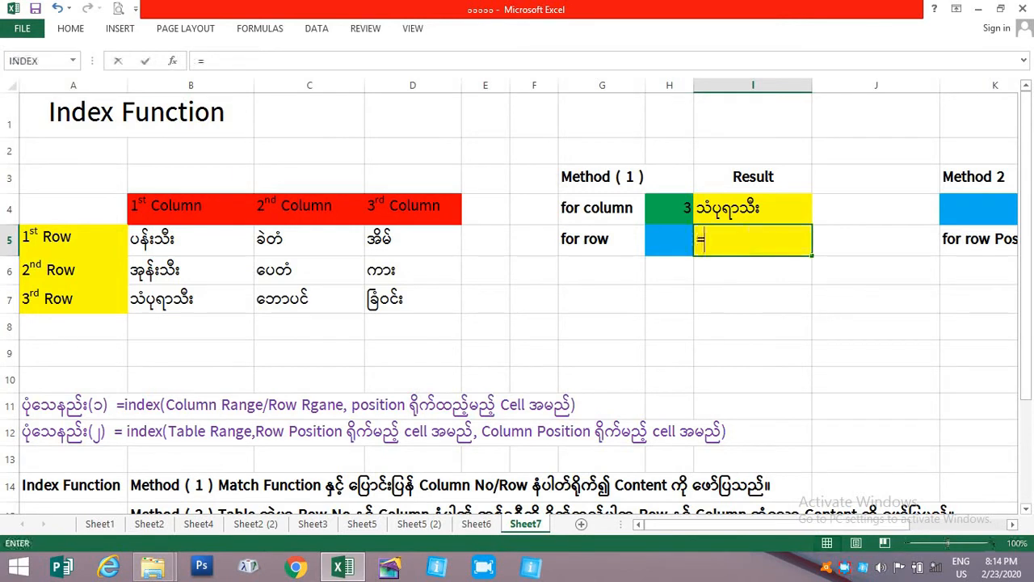
pyautogui.write('index(')
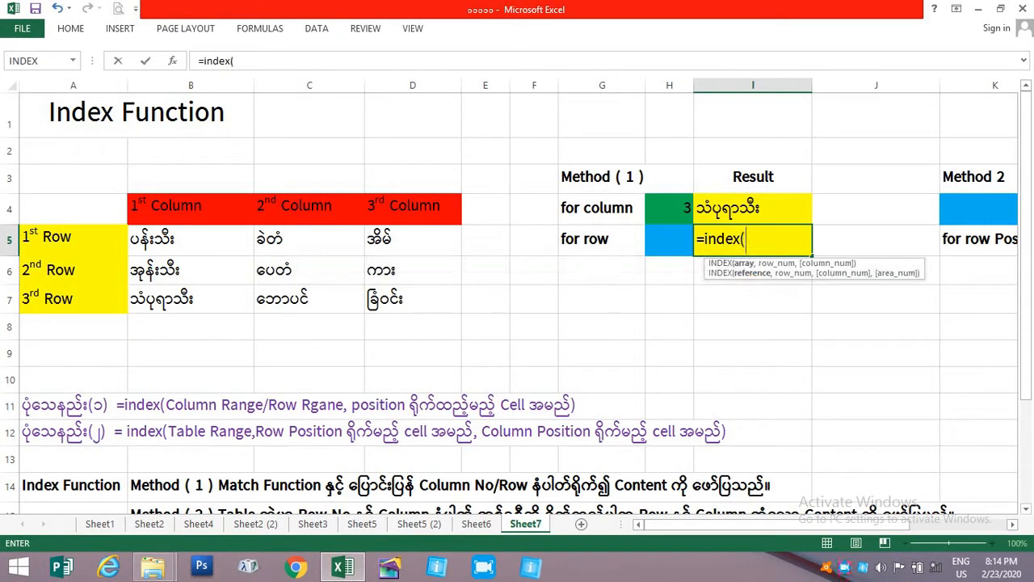
pyautogui.moveTo(172, 239); pyautogui.dragTo(400, 239)
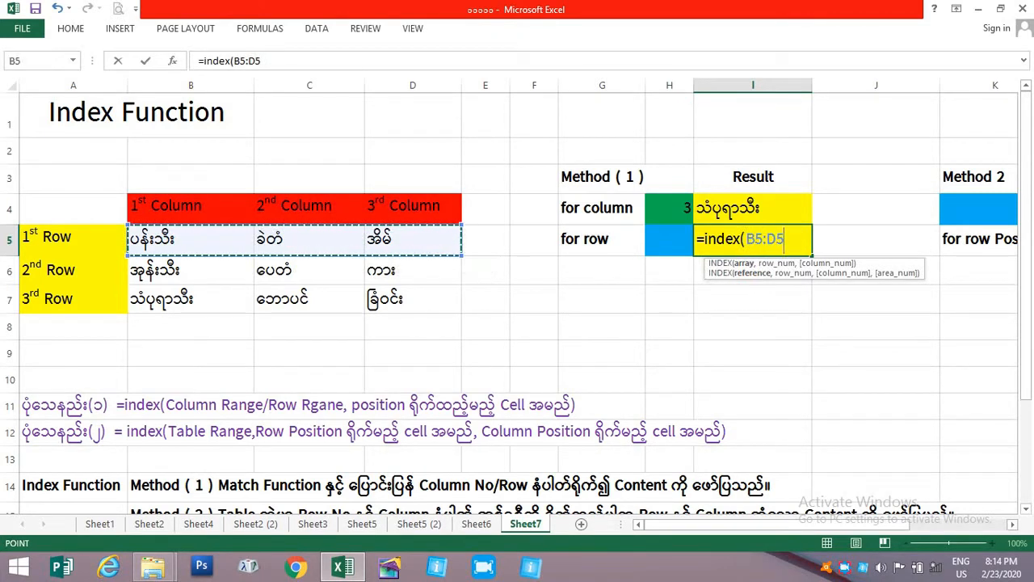
pyautogui.write(',')
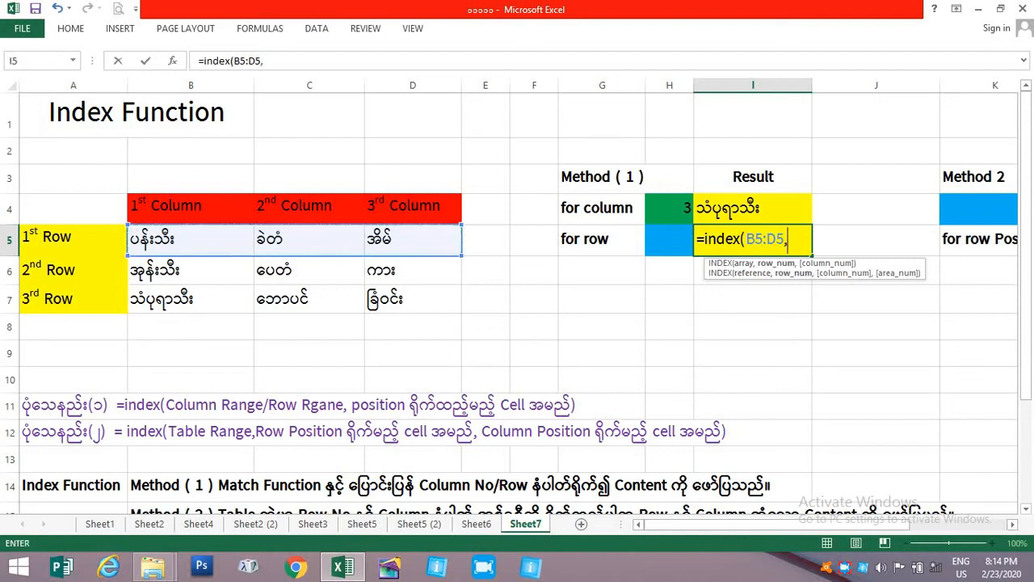
pyautogui.click(669, 240)
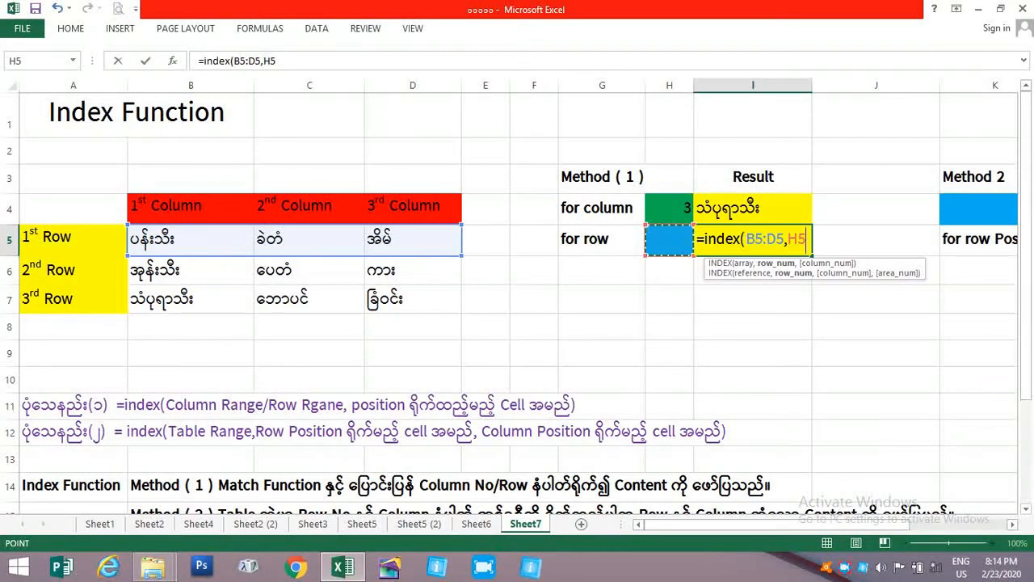
pyautogui.press('Return')
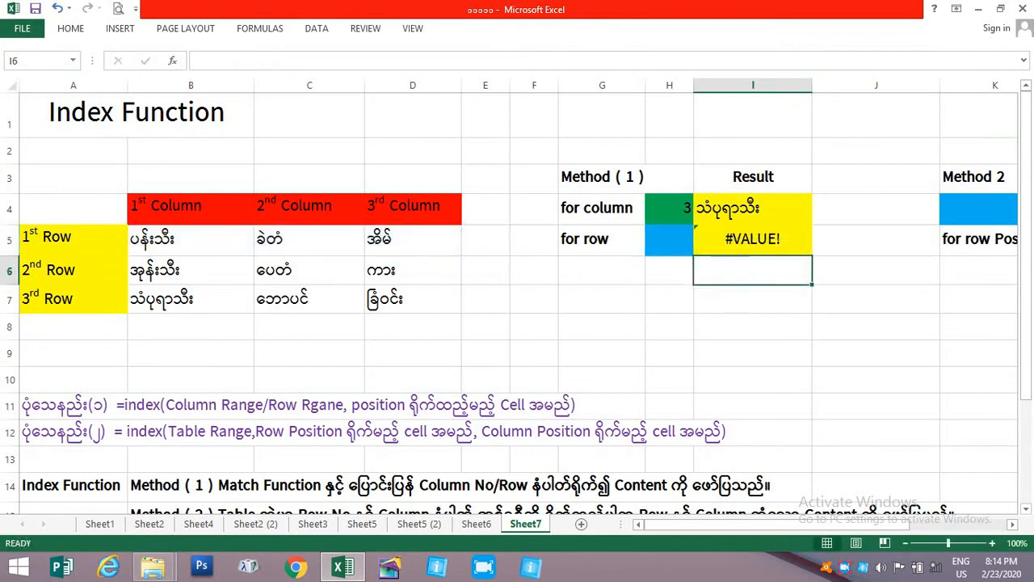
# Enter position 3 in H5 and check the row result in I5 against the first row's entries, B5 to D5
pyautogui.click(668, 242)
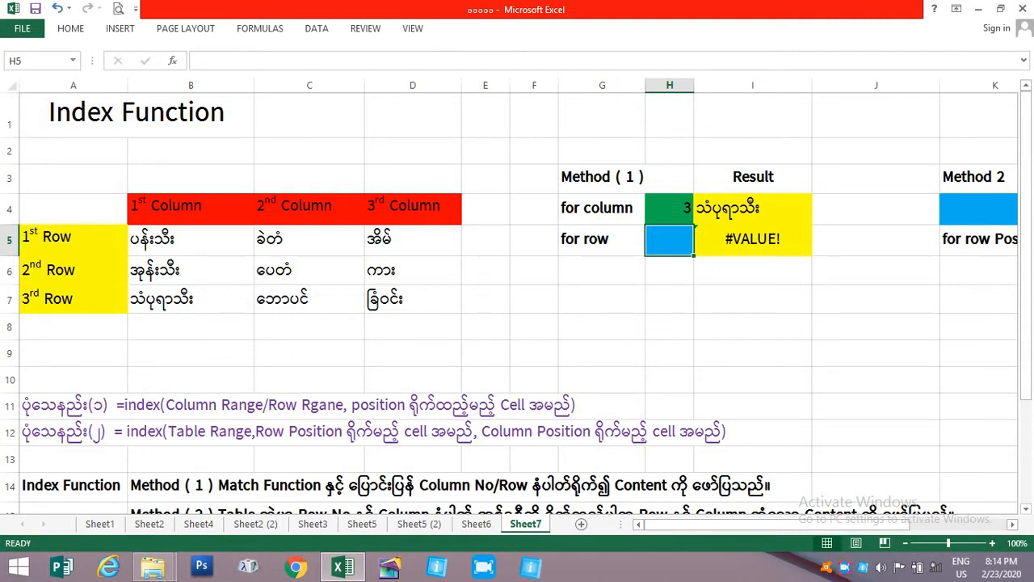
pyautogui.write('3')
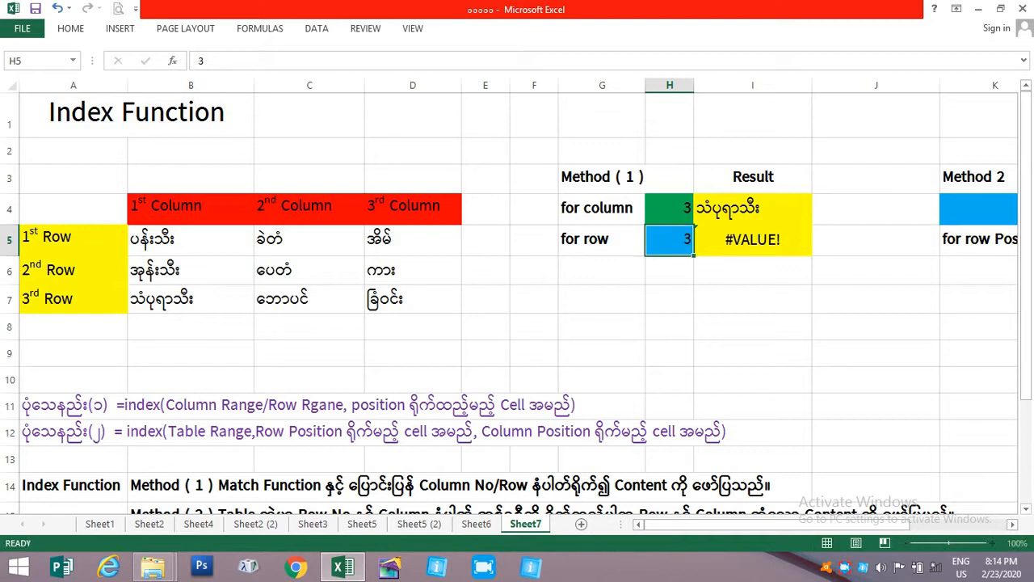
pyautogui.press('Return')
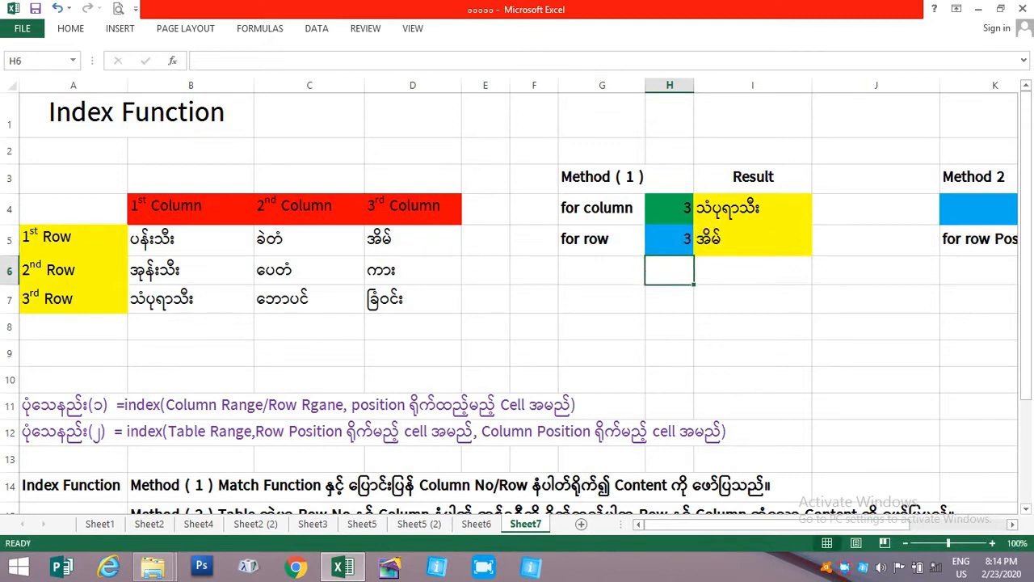
pyautogui.click(153, 239)
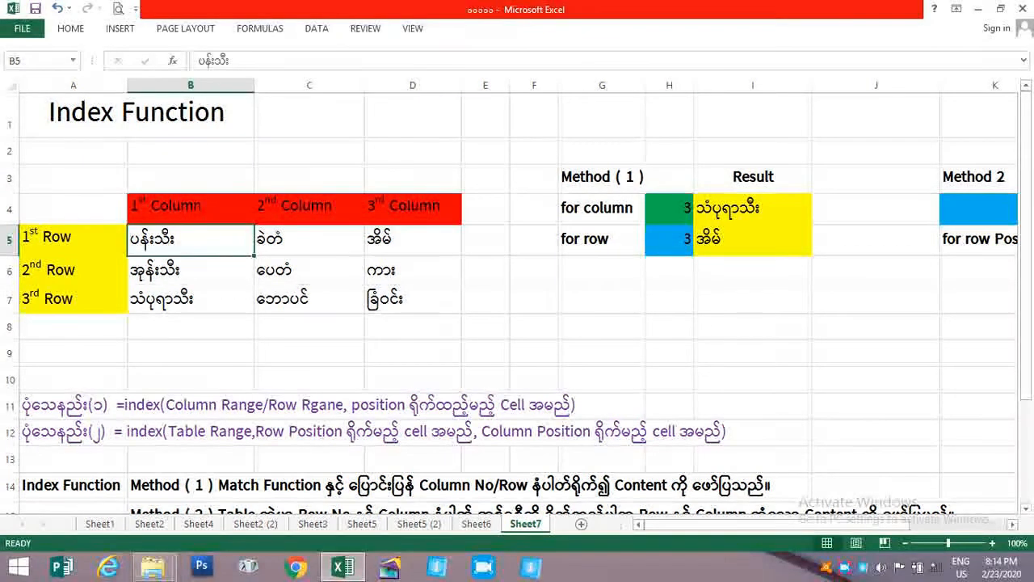
pyautogui.click(296, 239)
pyautogui.click(388, 238)
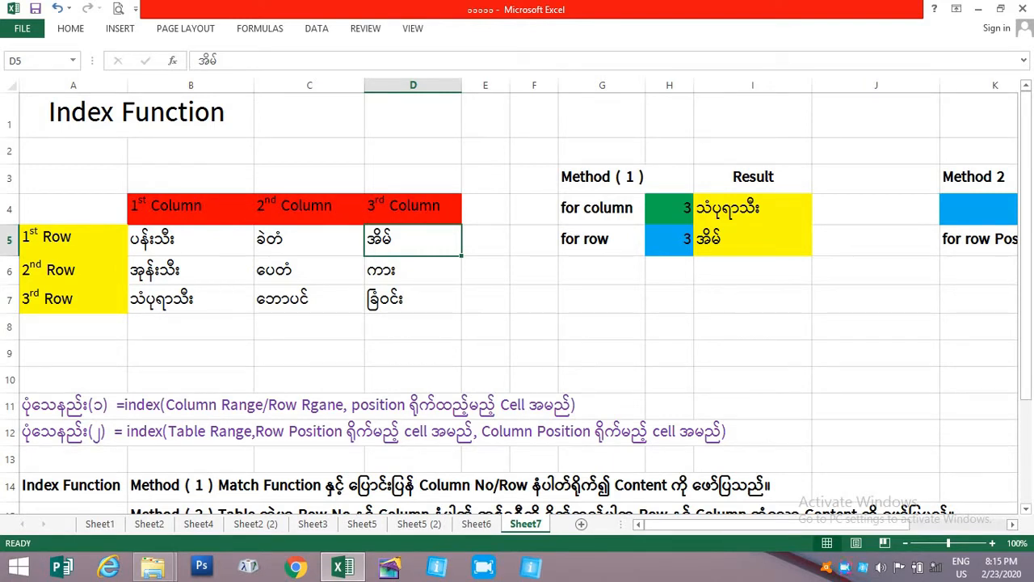
pyautogui.moveTo(733, 524)
pyautogui.mouseDown()
pyautogui.moveTo(753, 523)
pyautogui.moveTo(733, 523)
pyautogui.mouseUp()
pyautogui.click(752, 240)
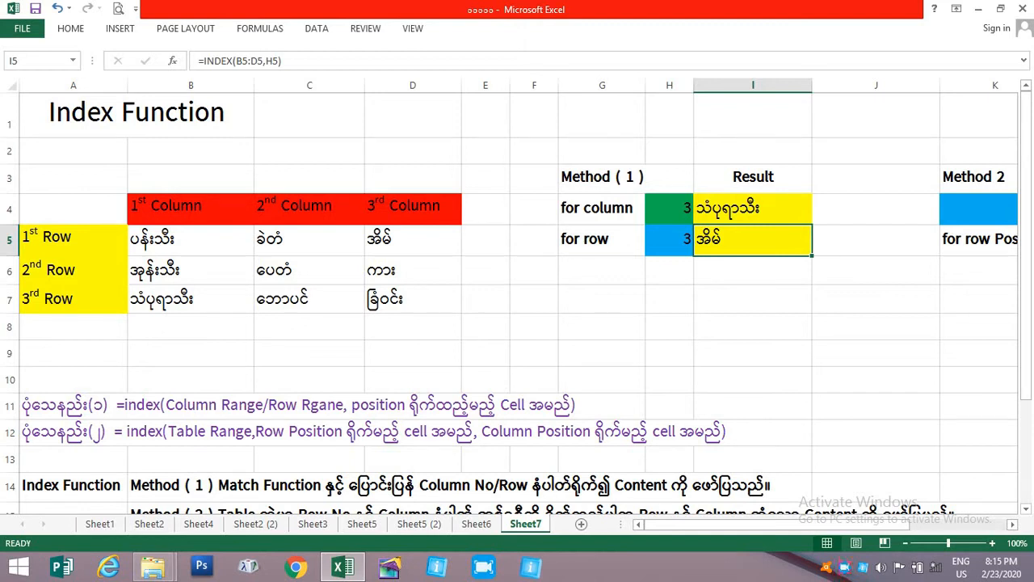
# Start an INDEX formula in the Method 2 result cell M4, using the table range B5:D7 as its array
pyautogui.moveTo(771, 525)
pyautogui.mouseDown()
pyautogui.moveTo(828, 525)
pyautogui.moveTo(772, 525)
pyautogui.mouseUp()
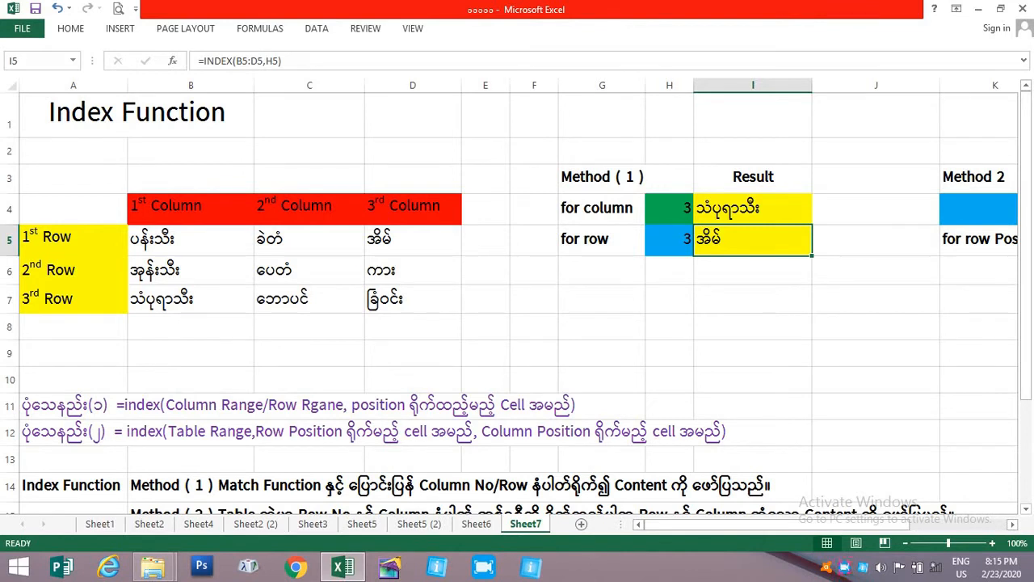
pyautogui.moveTo(728, 525)
pyautogui.mouseDown()
pyautogui.moveTo(777, 524)
pyautogui.moveTo(725, 525)
pyautogui.mouseUp()
pyautogui.moveTo(767, 524); pyautogui.dragTo(845, 524)
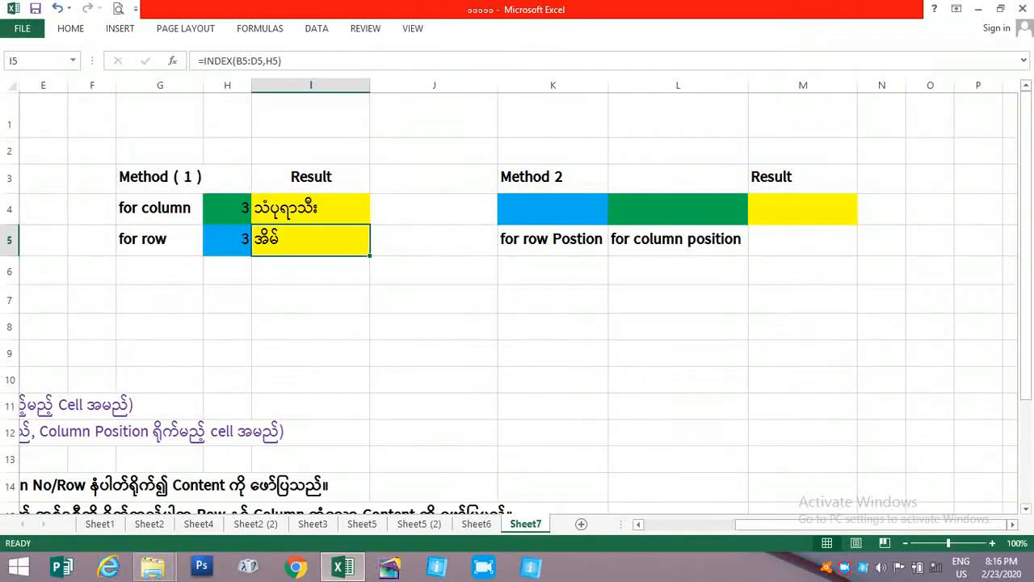
pyautogui.click(790, 210)
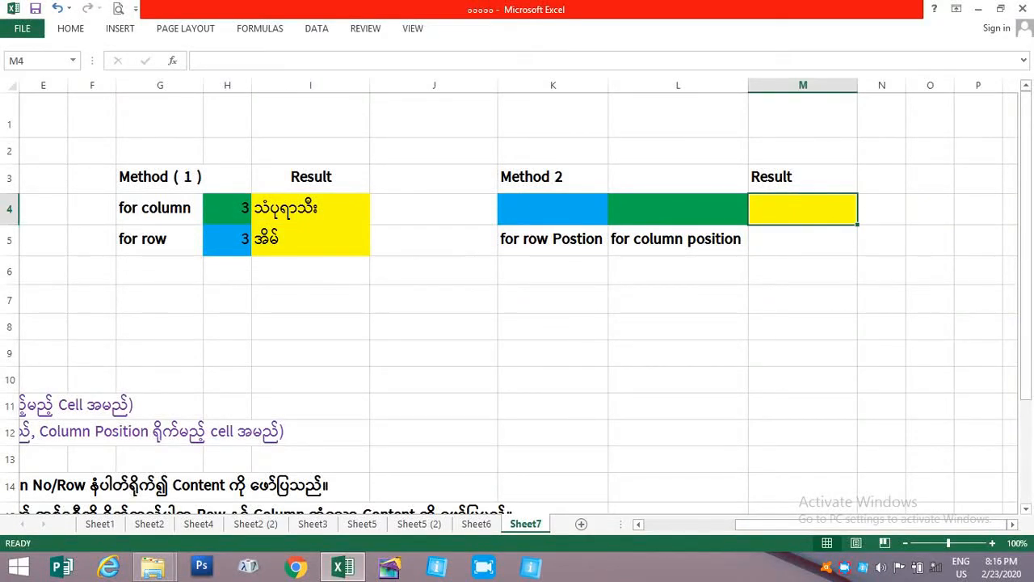
pyautogui.write('=index')
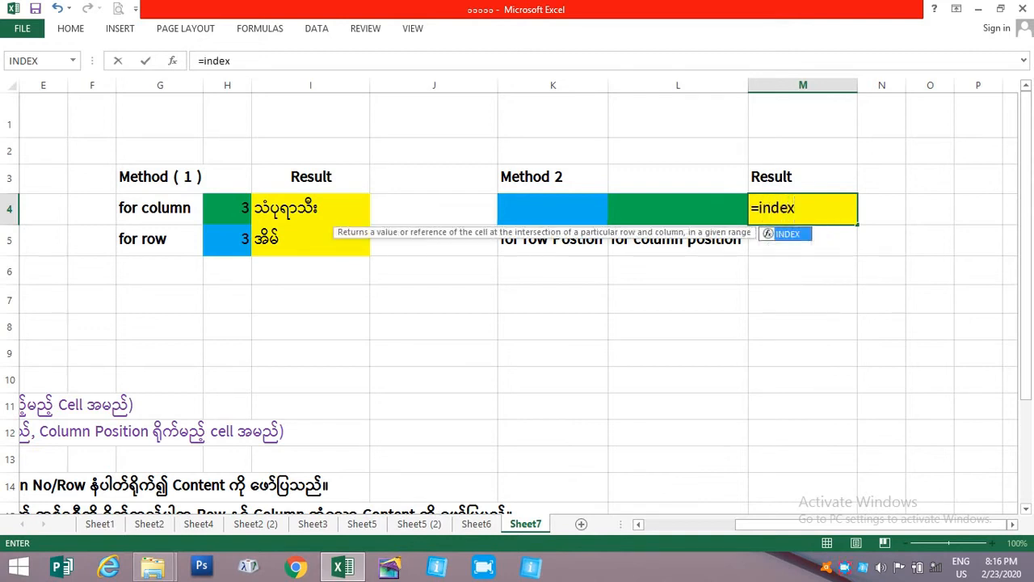
pyautogui.write('(')
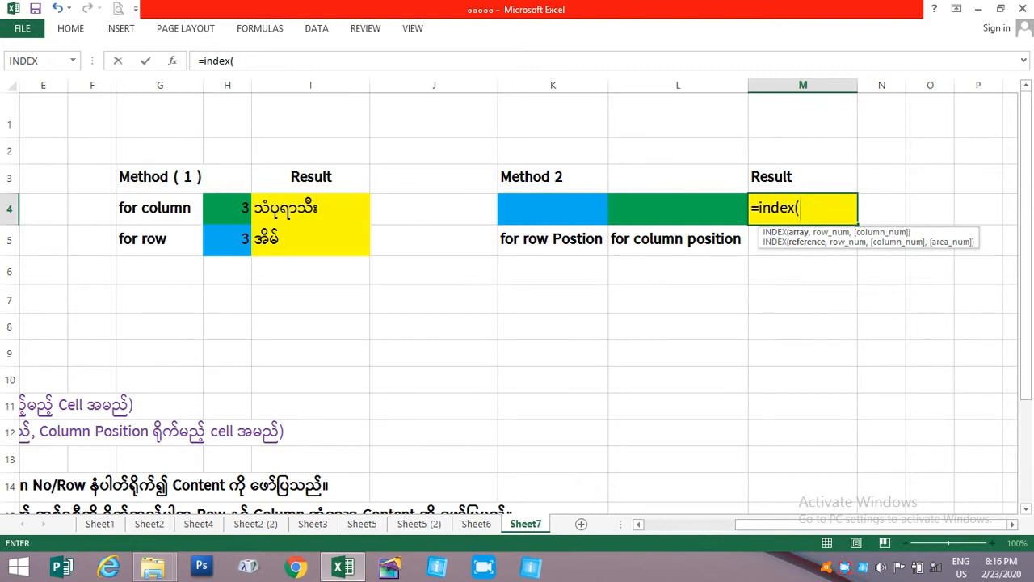
pyautogui.moveTo(813, 524); pyautogui.dragTo(703, 524)
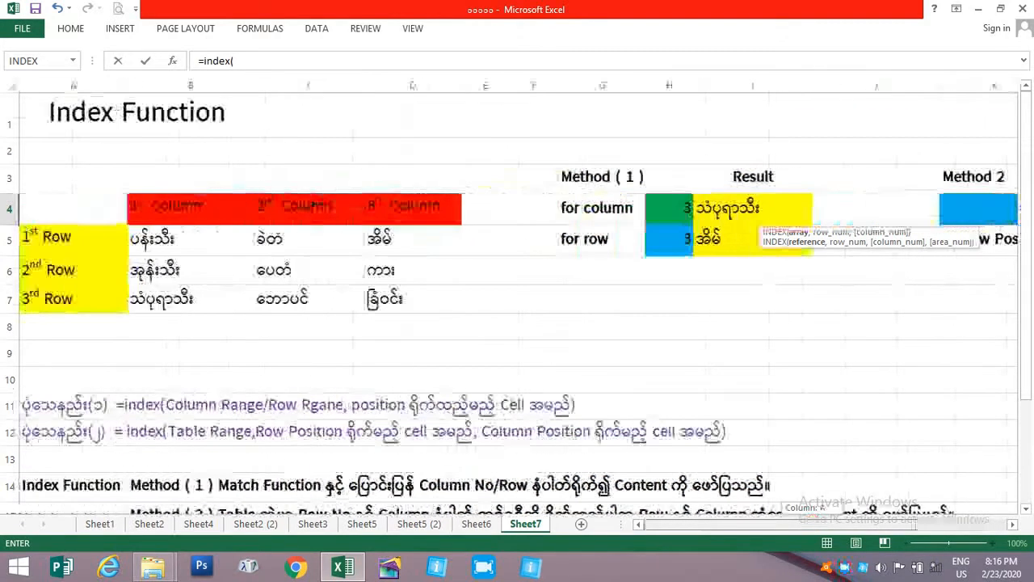
pyautogui.moveTo(206, 245); pyautogui.dragTo(453, 311)
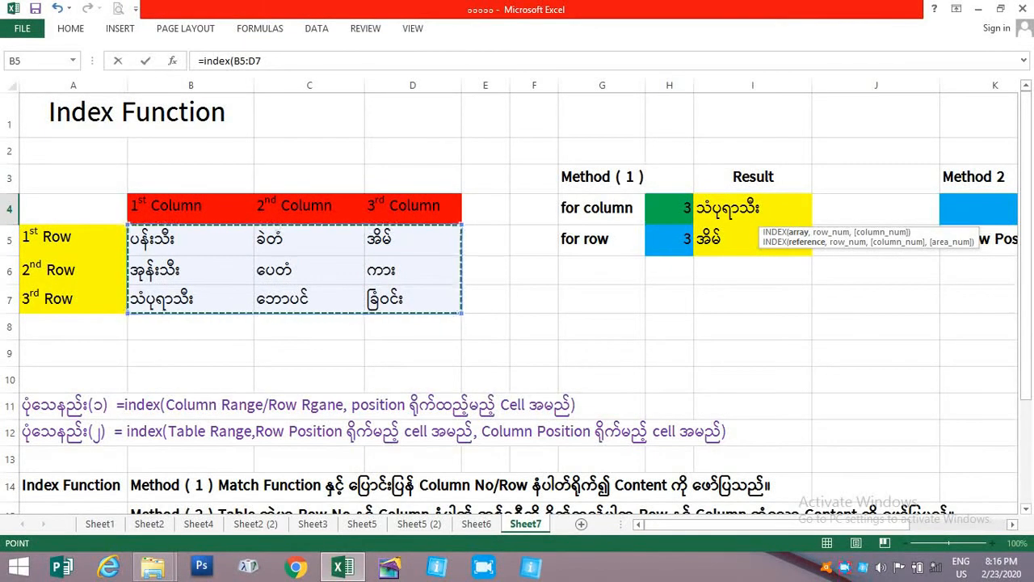
# Complete the M4 formula as =INDEX(B5:D7,K4,L4), with K4 as the row position and L4 as the column position
pyautogui.moveTo(703, 525); pyautogui.dragTo(795, 524)
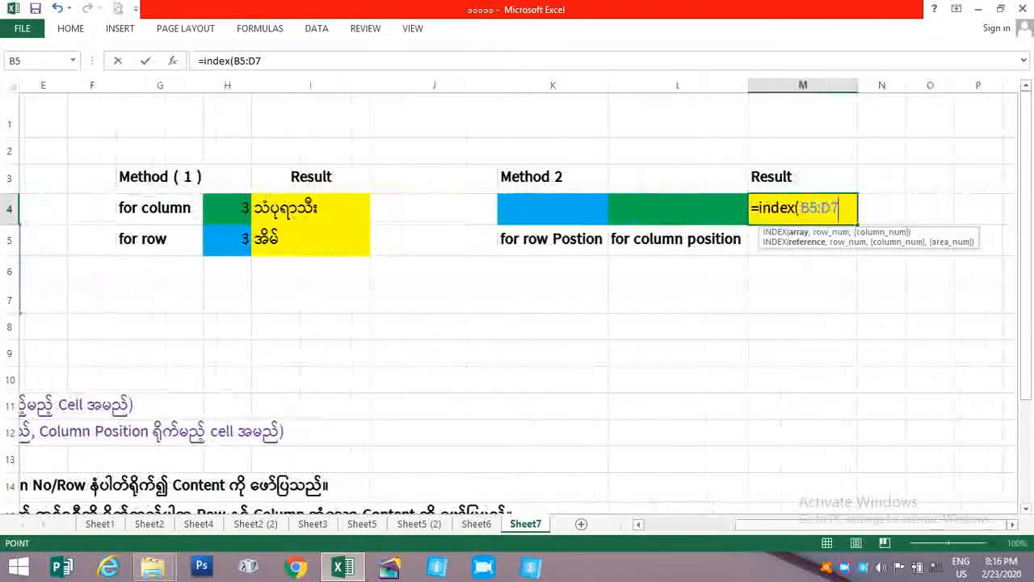
pyautogui.write(',')
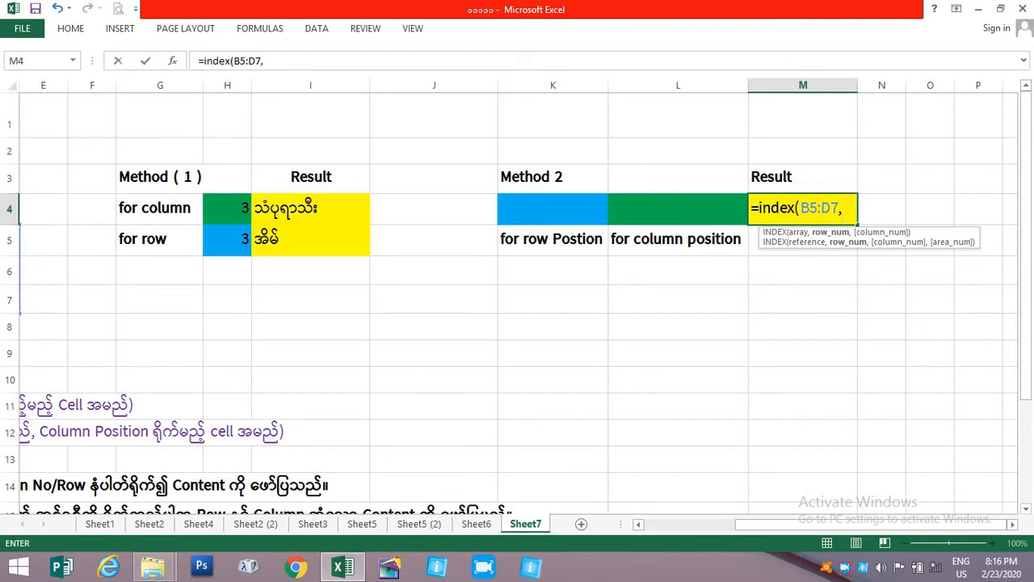
pyautogui.click(556, 213)
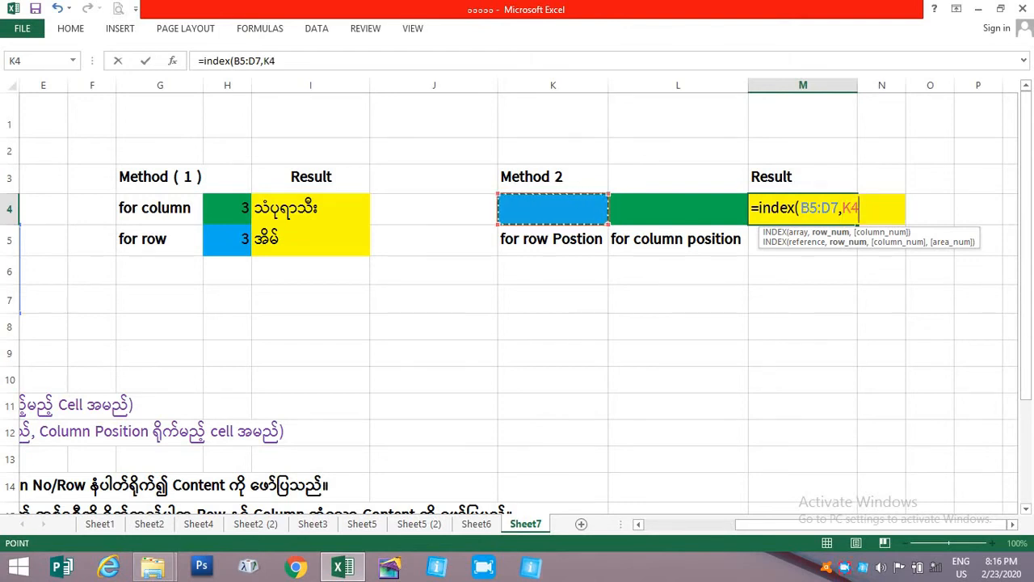
pyautogui.write(',')
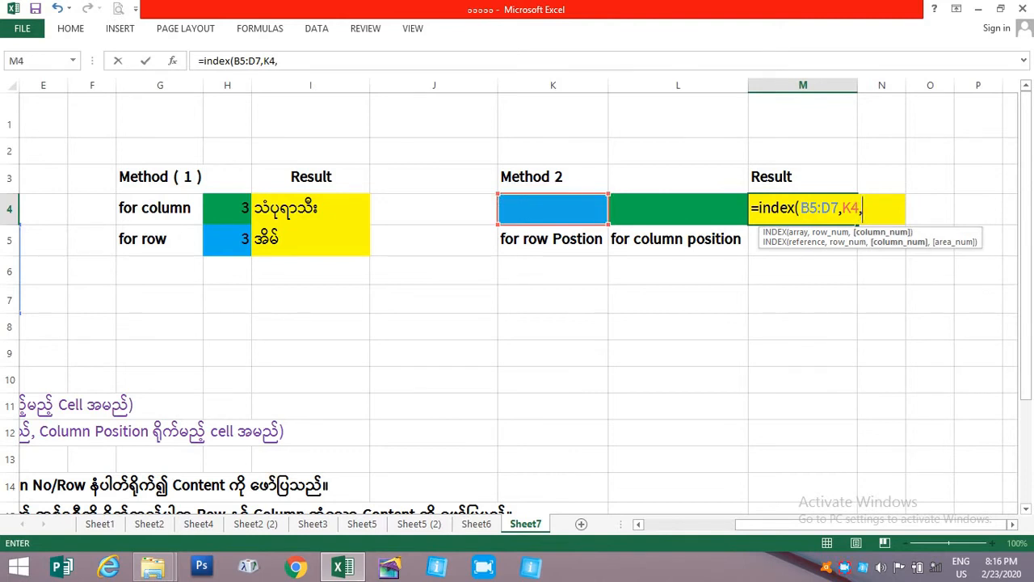
pyautogui.click(678, 209)
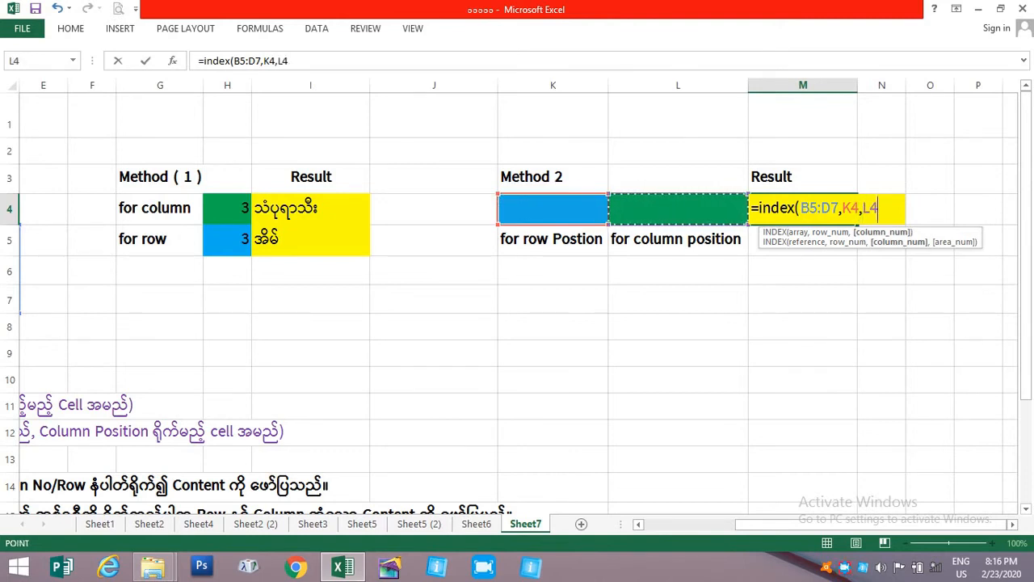
pyautogui.write(')')
pyautogui.press('Return')
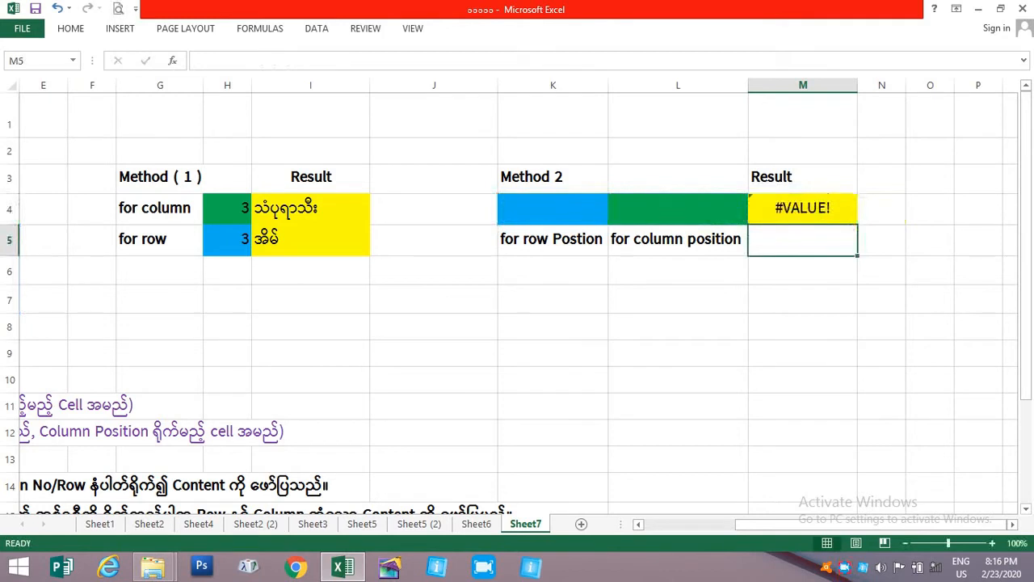
# Enter row position 2 in K4 and column position 3 in L4, and compare the result with table cell D6
pyautogui.click(553, 208)
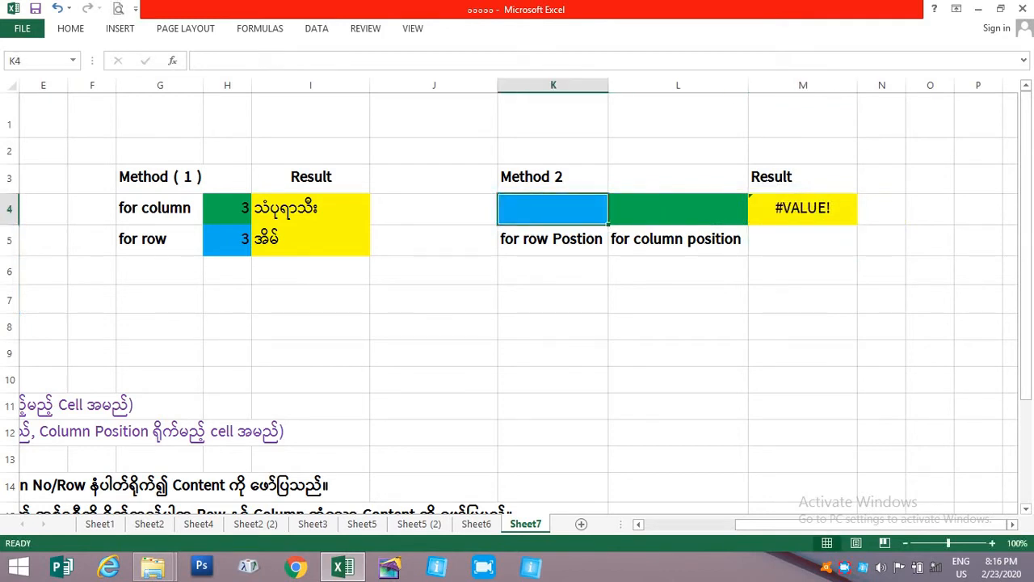
pyautogui.write('2')
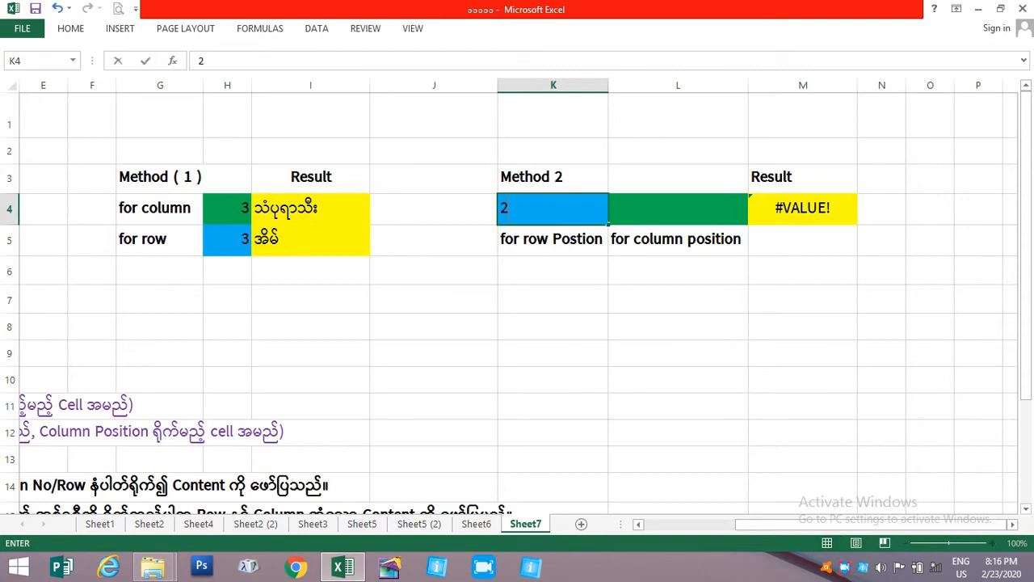
pyautogui.press('Tab')
pyautogui.write('3')
pyautogui.press('Return')
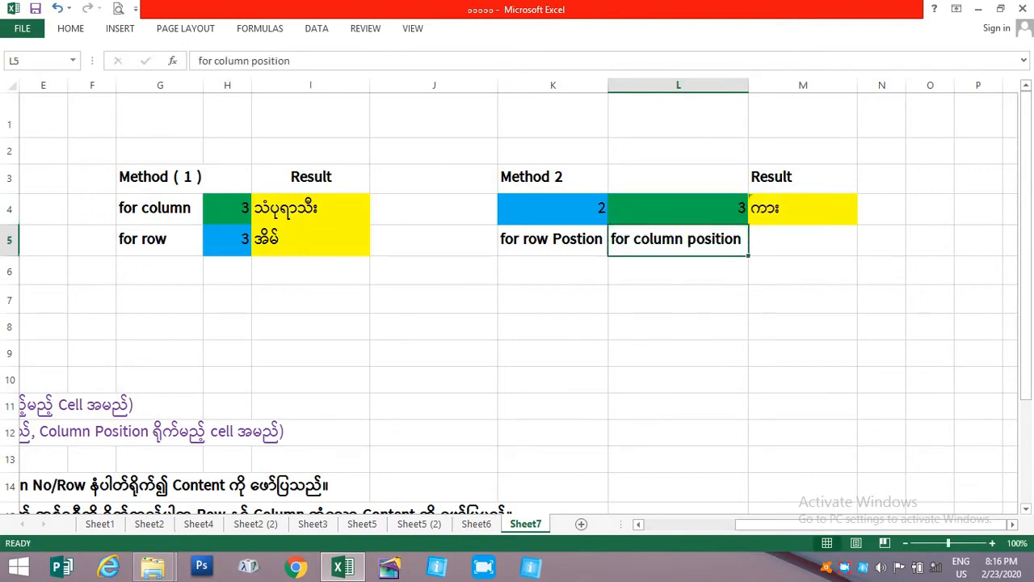
pyautogui.moveTo(793, 525); pyautogui.dragTo(703, 524)
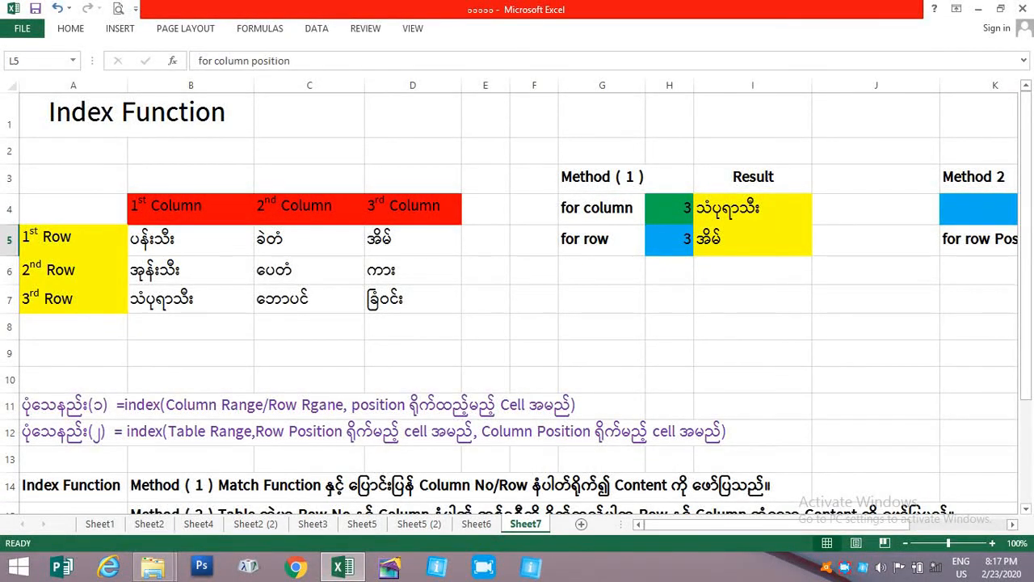
pyautogui.click(413, 271)
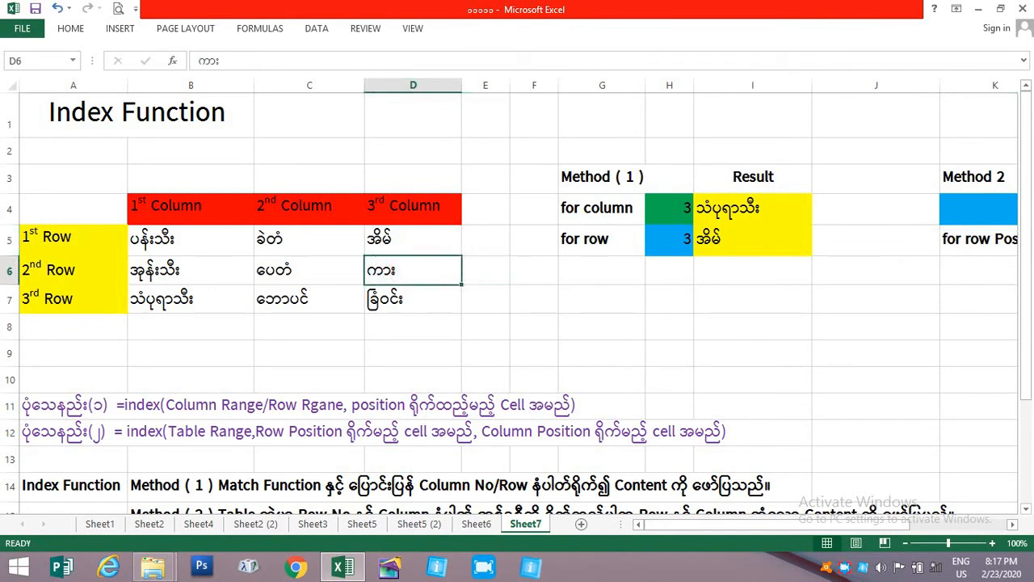
# Set the Method 2 row position in K4 to 3 and enter column position 3 in L4
pyautogui.moveTo(695, 525); pyautogui.dragTo(743, 524)
pyautogui.click(778, 207)
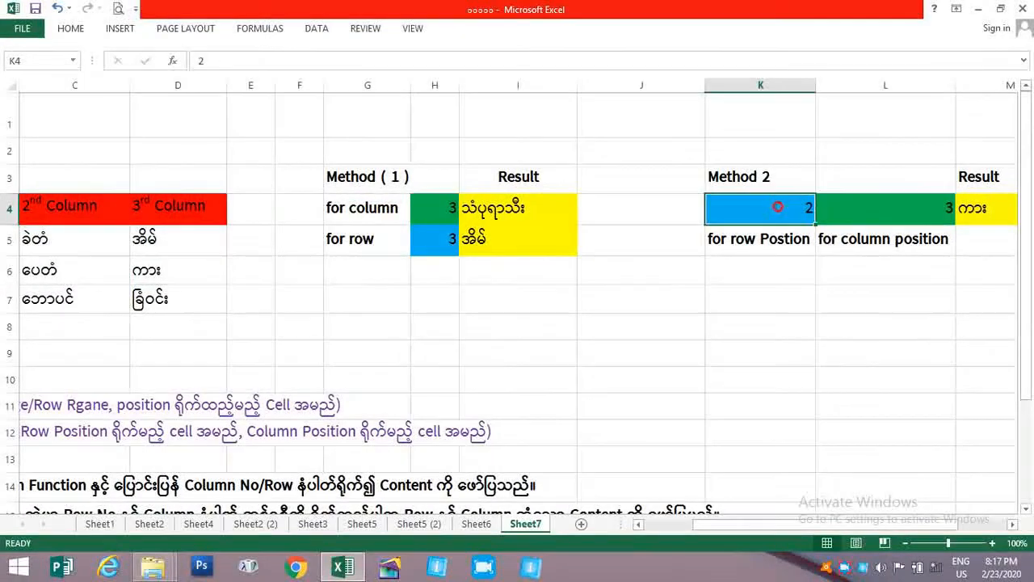
pyautogui.write('3')
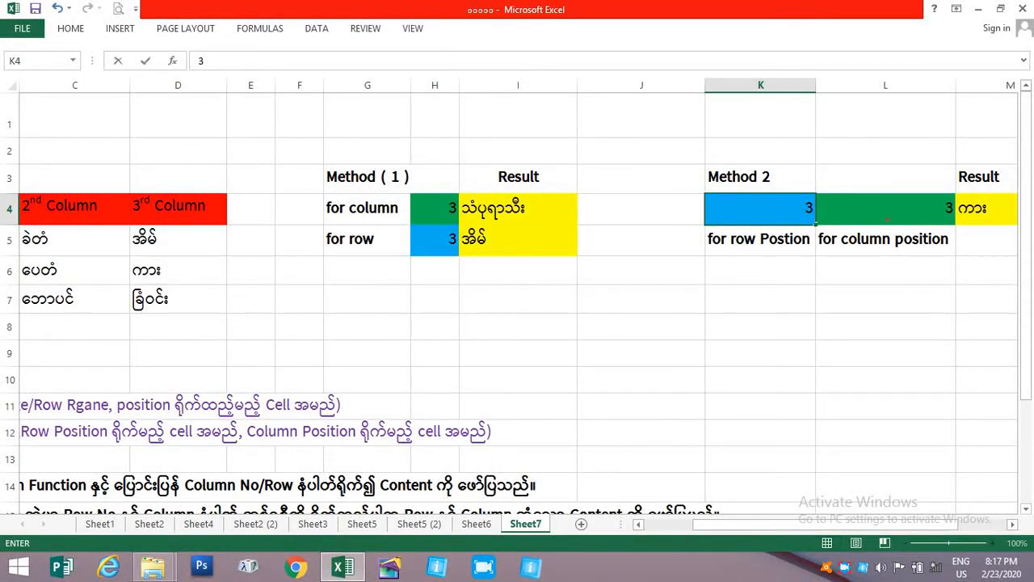
pyautogui.click(888, 218)
pyautogui.write('3')
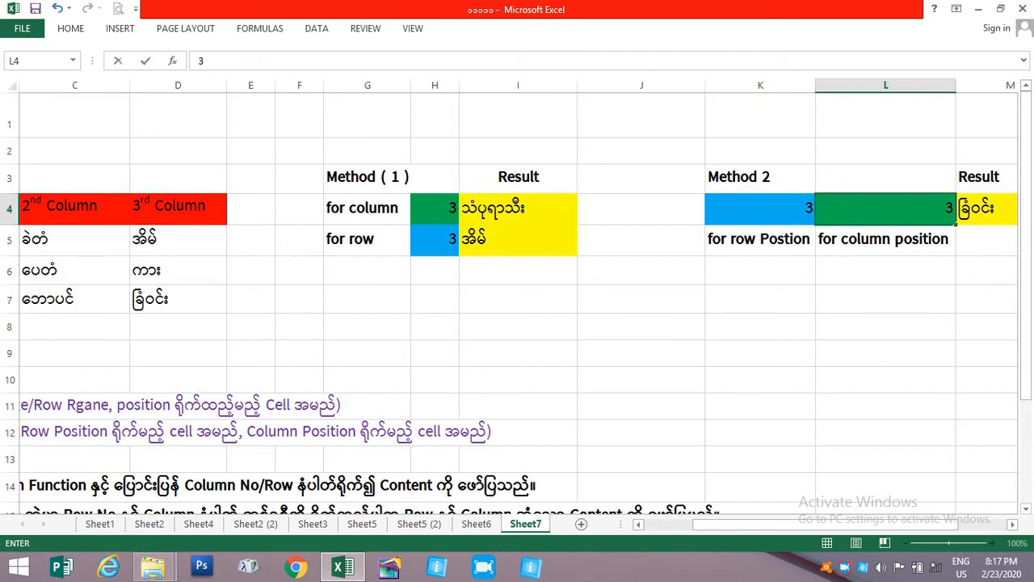
pyautogui.press('Return')
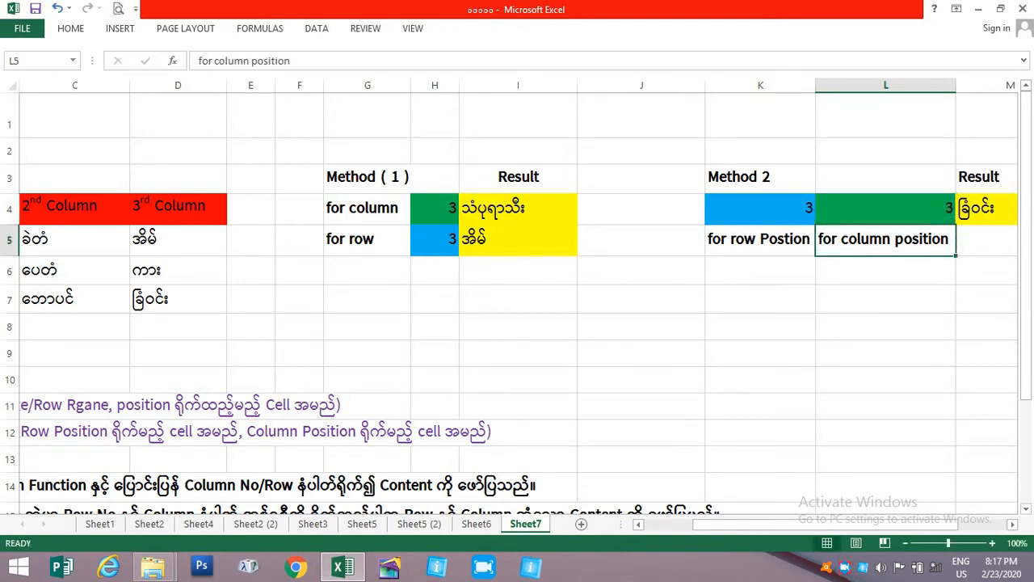
# Trace the table's third row and third column to their intersection at D7 to verify the Method 2 result
pyautogui.moveTo(792, 525); pyautogui.dragTo(741, 524)
pyautogui.moveTo(162, 299); pyautogui.dragTo(412, 299)
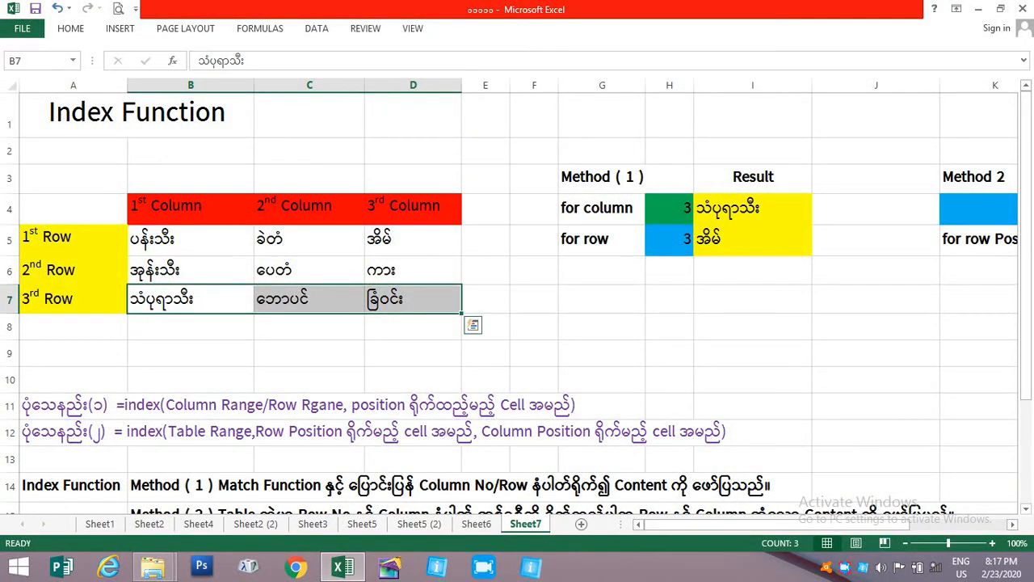
pyautogui.moveTo(423, 234); pyautogui.dragTo(413, 303)
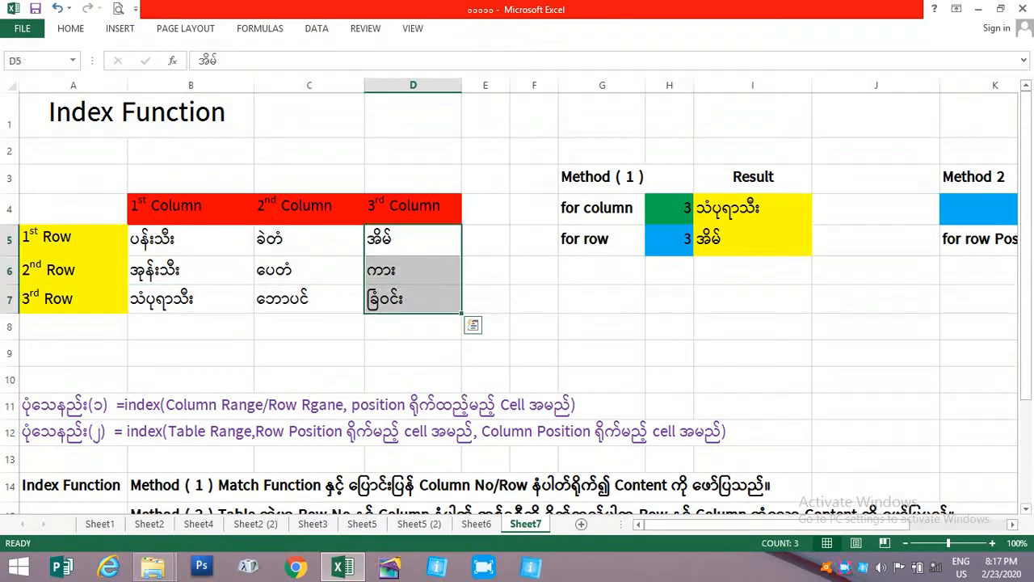
pyautogui.click(412, 305)
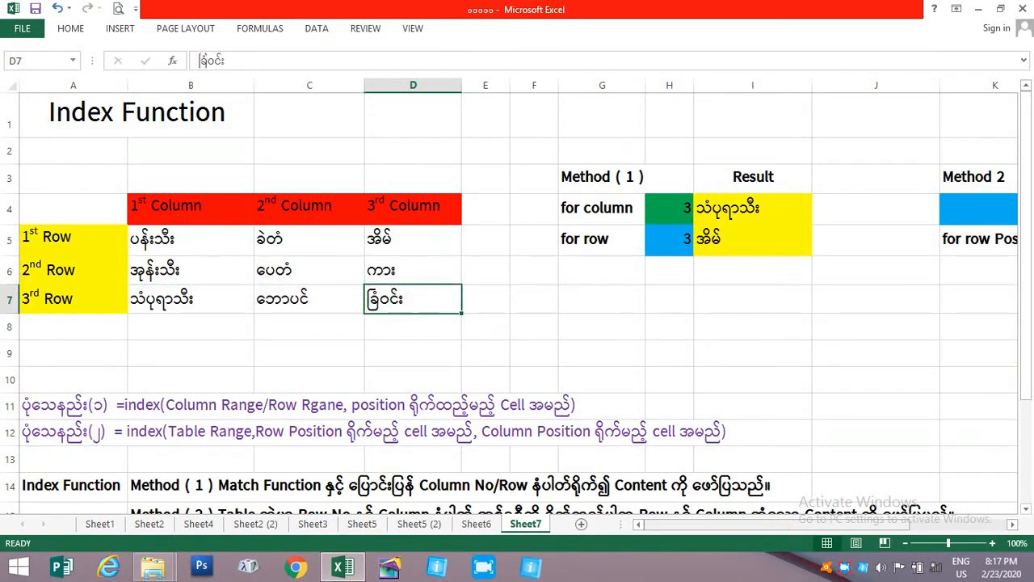
# Try the out-of-range row position 4 in K4 and inspect the Method 2 result in M4
pyautogui.moveTo(881, 524); pyautogui.dragTo(955, 524)
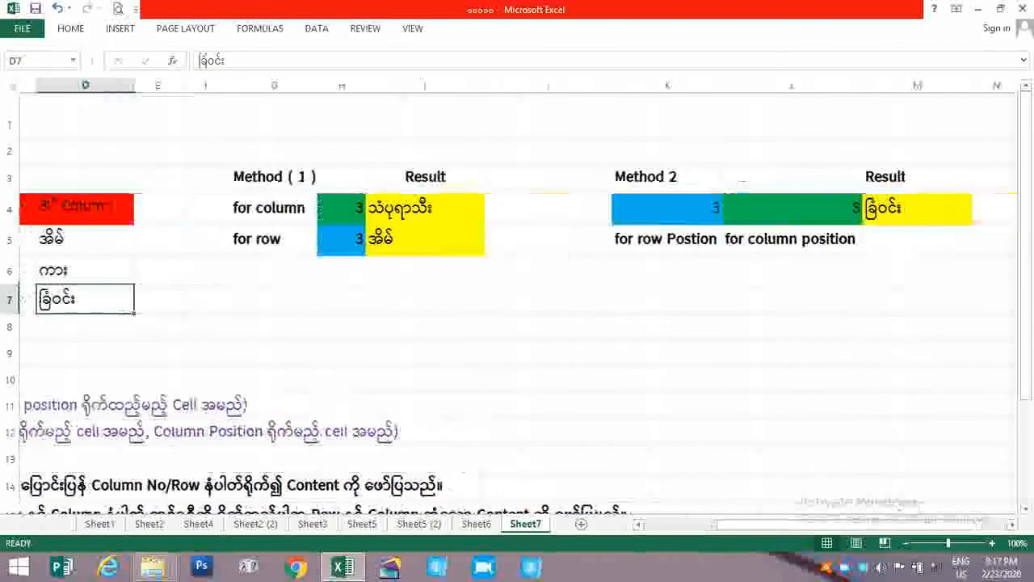
pyautogui.click(649, 209)
pyautogui.write('4')
pyautogui.press('Return')
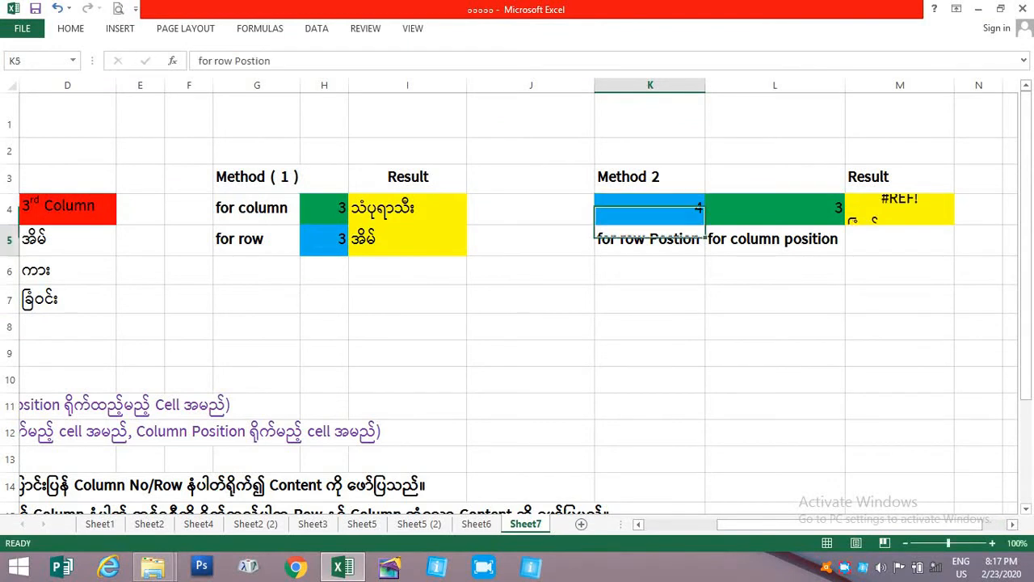
pyautogui.click(900, 209)
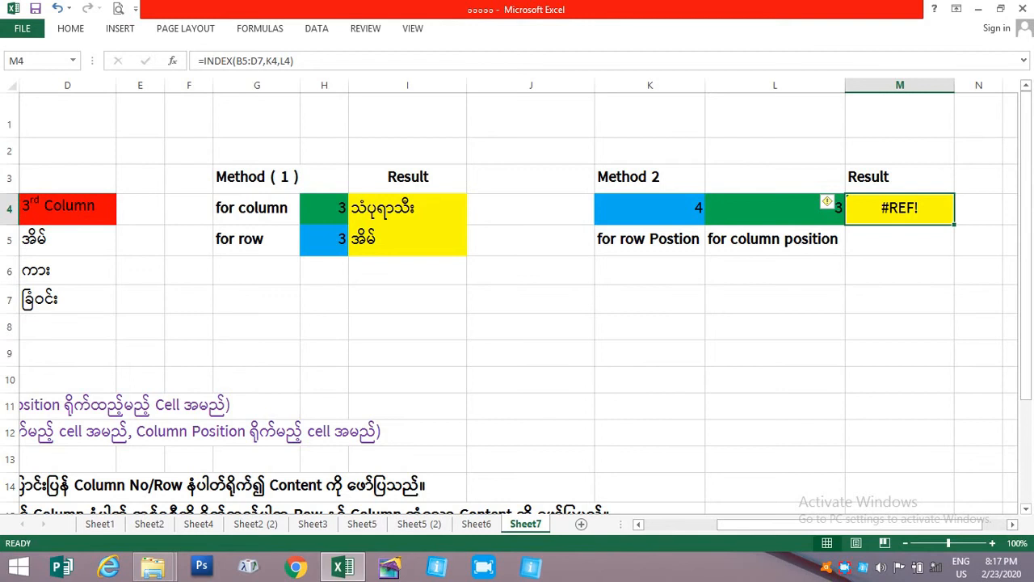
# Set the Method 2 row position in K4 to 2 and the column position in L4 to 1
pyautogui.click(685, 215)
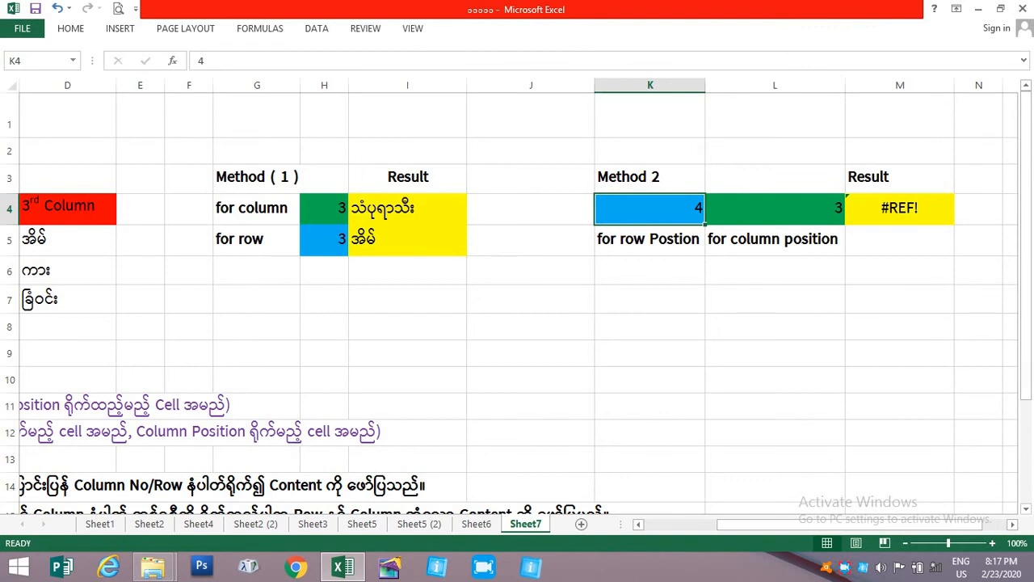
pyautogui.write('2')
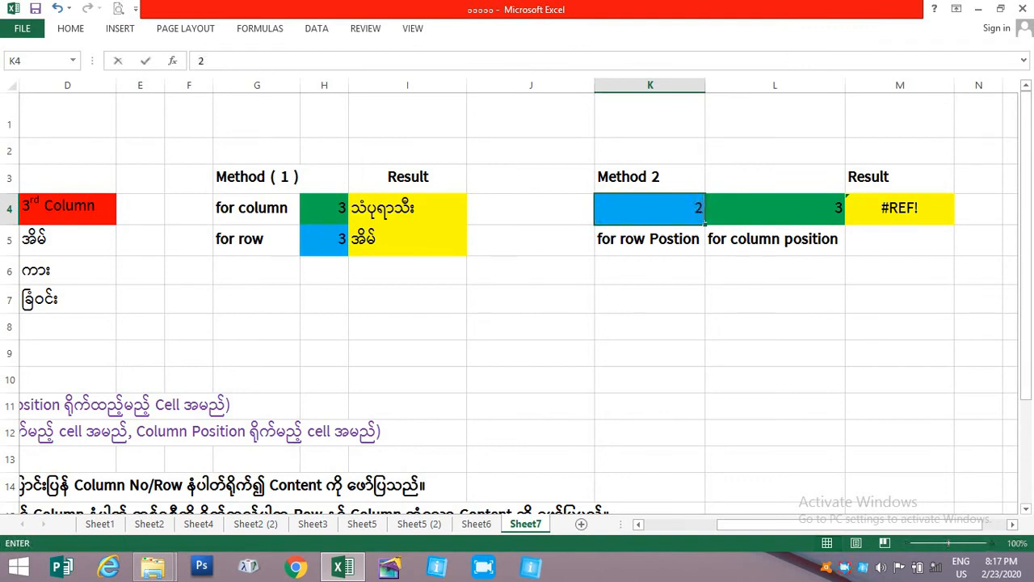
pyautogui.press('Tab')
pyautogui.write('1')
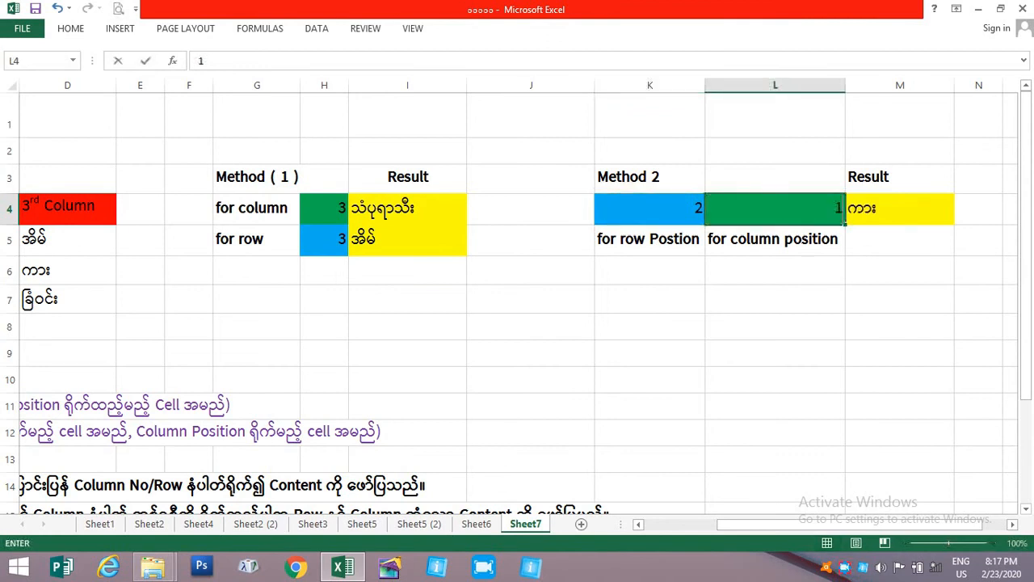
pyautogui.press('Return')
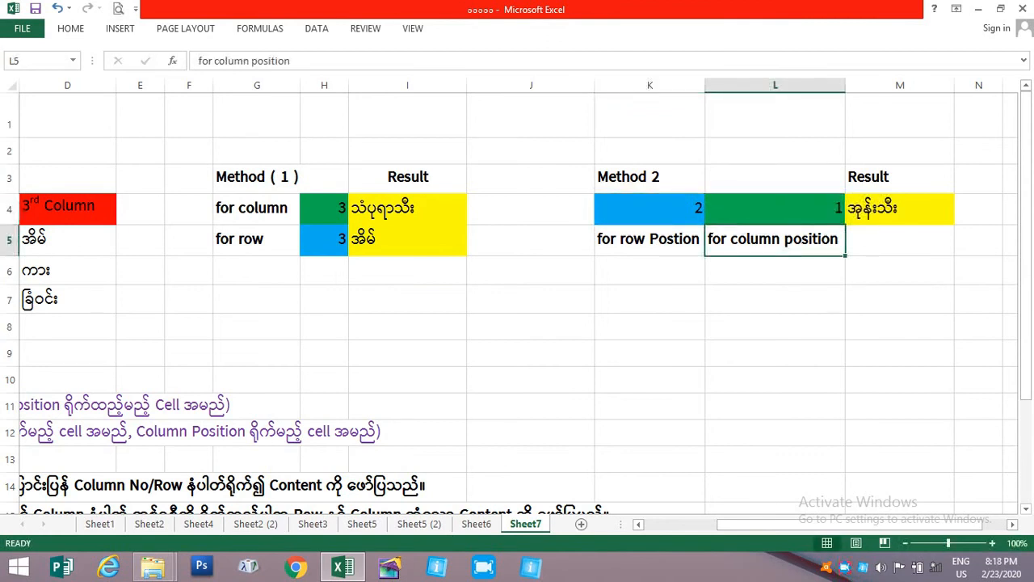
# Review the table range B5:D7, its second-column entries C7 and C6, and the INDEX method notes below the table
pyautogui.moveTo(821, 525); pyautogui.dragTo(741, 525)
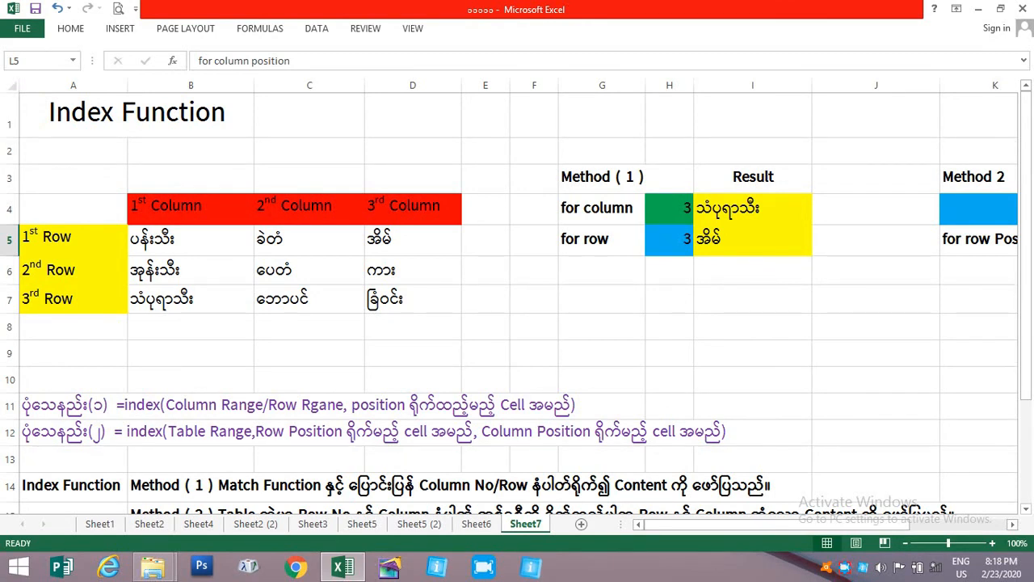
pyautogui.moveTo(173, 243); pyautogui.dragTo(404, 300)
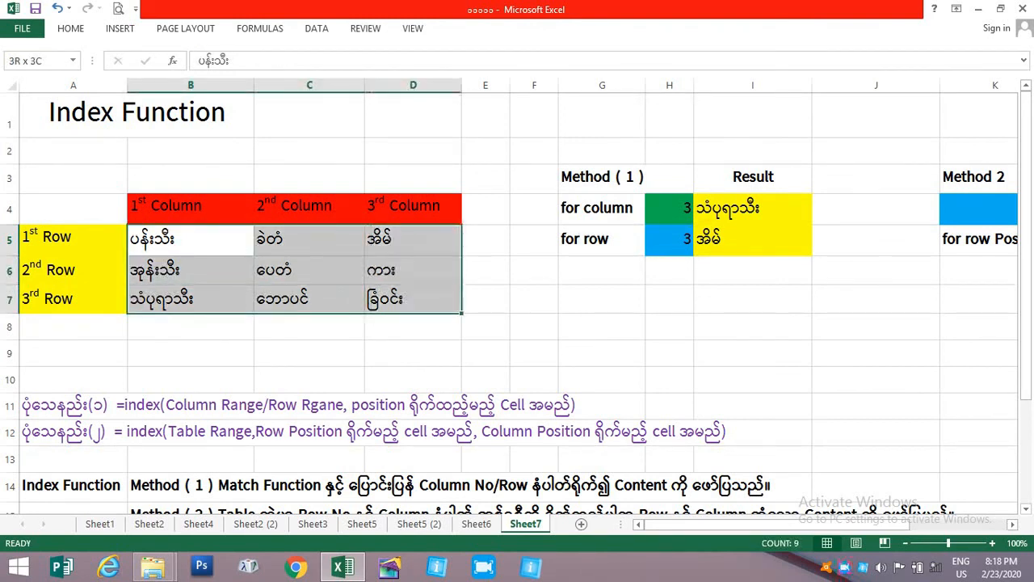
pyautogui.click(288, 288)
pyautogui.click(315, 300)
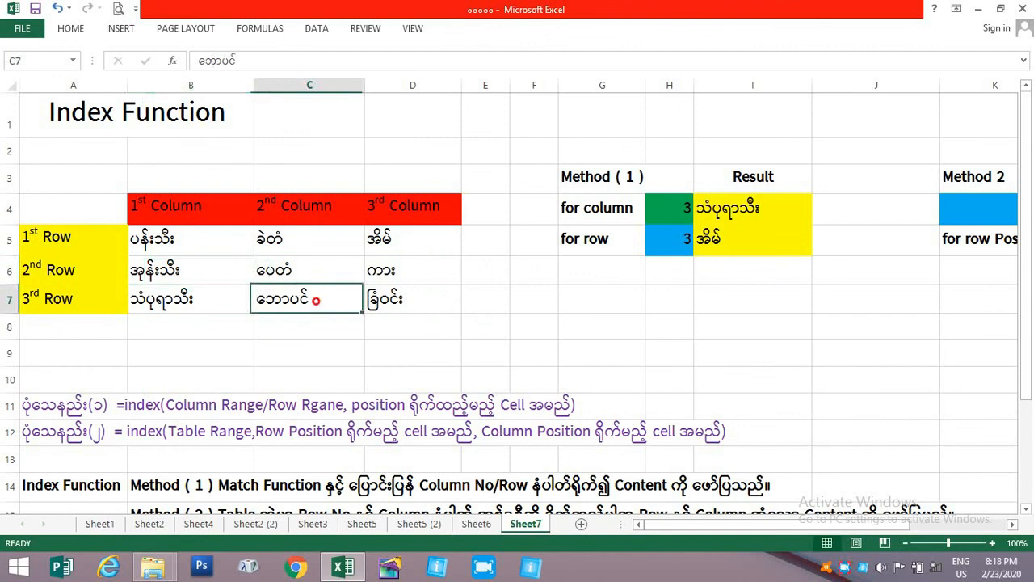
pyautogui.click(313, 270)
pyautogui.moveTo(775, 524)
pyautogui.mouseDown()
pyautogui.moveTo(866, 524)
pyautogui.moveTo(776, 524)
pyautogui.mouseUp()
pyautogui.scroll(-1, 518, 303)
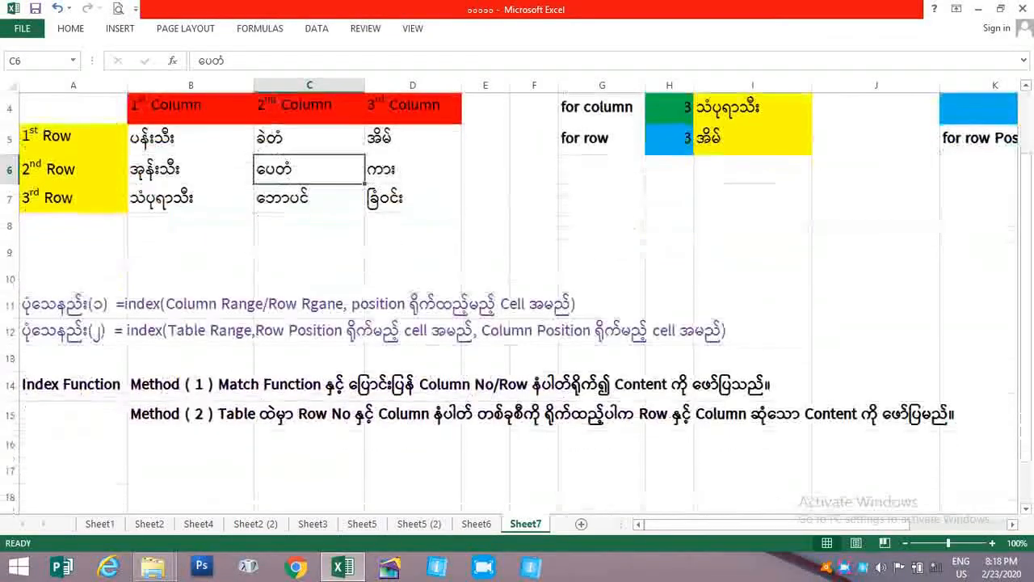
pyautogui.scroll(1, 517, 303)
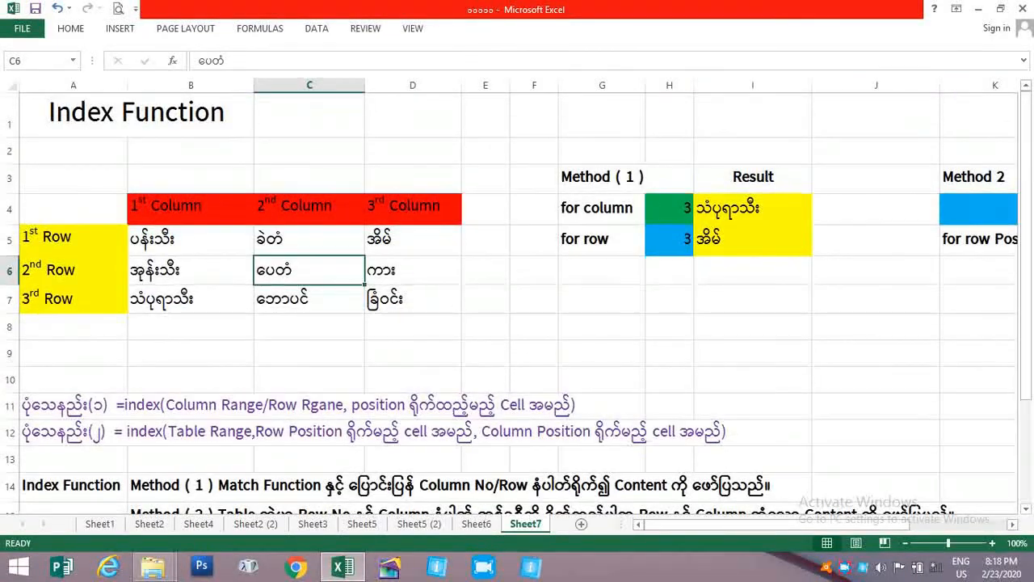